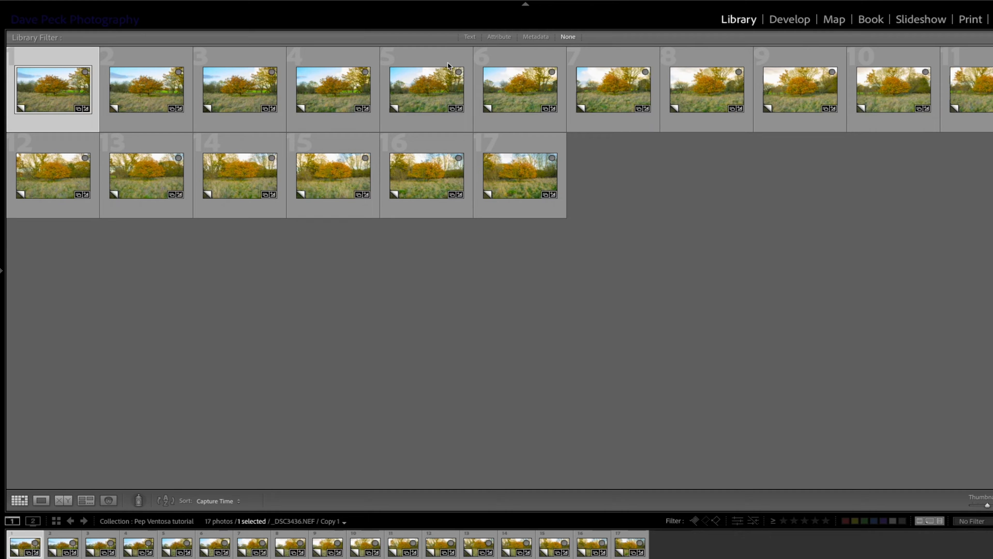
Open the first photo for developing and set Highlights to -89, Saturation to 21 and Vibrance to 36
{"action": "left_click", "coordinate": [790, 19]}
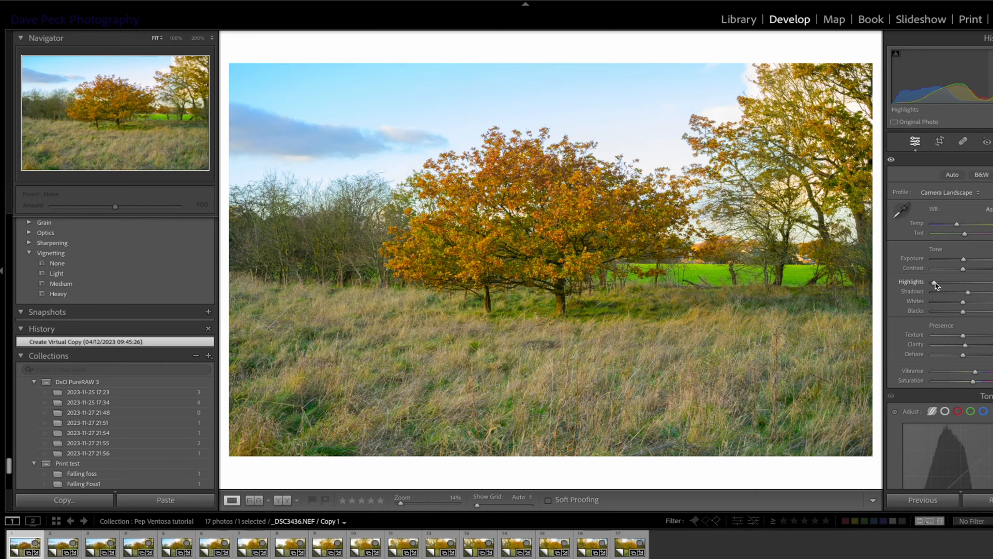
{"action": "mouse_move", "coordinate": [934, 282]}
{"action": "left_mouse_down"}
{"action": "mouse_move", "coordinate": [954, 283]}
{"action": "mouse_move", "coordinate": [936, 283]}
{"action": "left_mouse_up"}
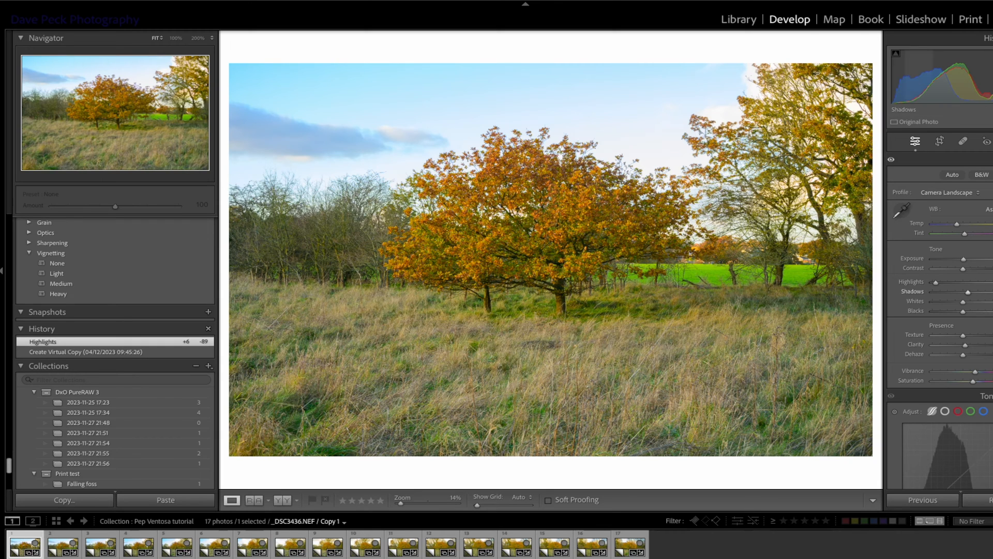
{"action": "left_click", "coordinate": [973, 382]}
{"action": "left_click_drag", "start_coordinate": [973, 382], "coordinate": [974, 373]}
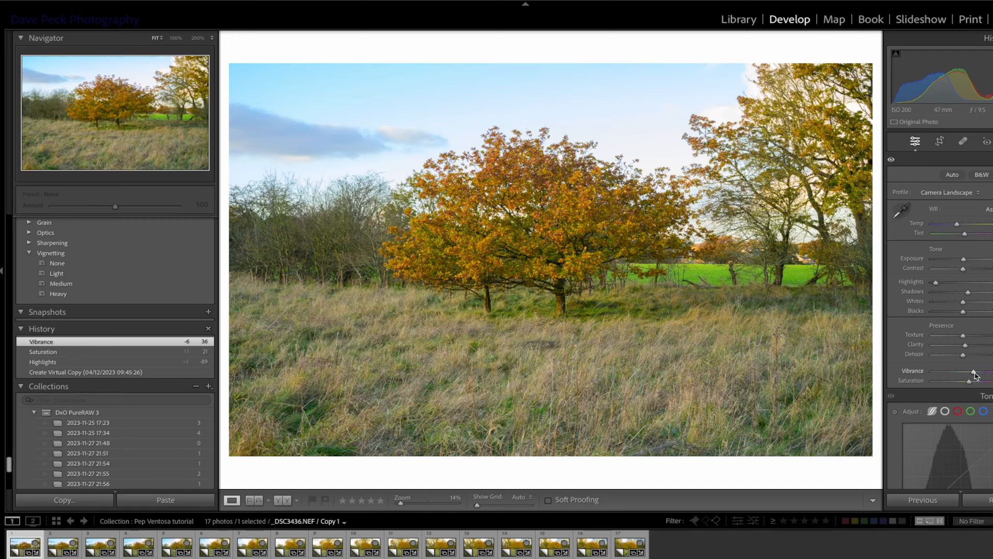
Set the first photo's Sharpening amount to 0
{"action": "scroll", "coordinate": [974, 373], "scroll_direction": "down", "scroll_amount": 5}
{"action": "scroll", "coordinate": [977, 376], "scroll_direction": "down", "scroll_amount": 10}
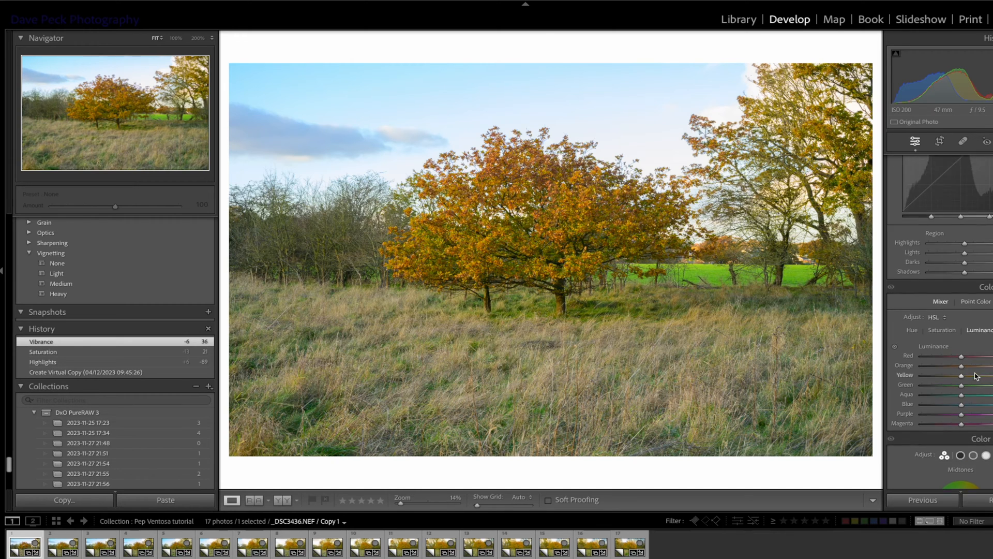
{"action": "scroll", "coordinate": [975, 373], "scroll_direction": "down", "scroll_amount": 3}
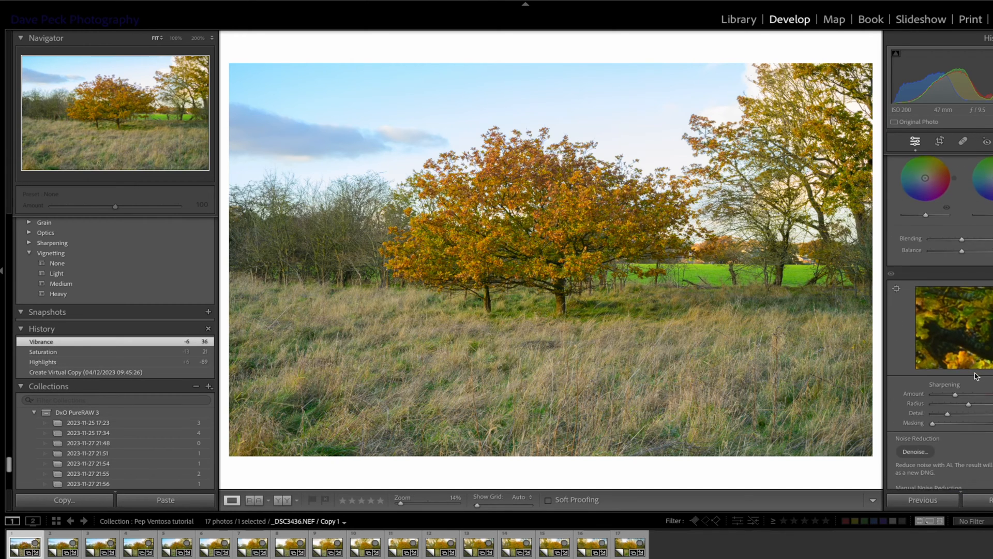
{"action": "left_click_drag", "start_coordinate": [955, 390], "coordinate": [913, 389]}
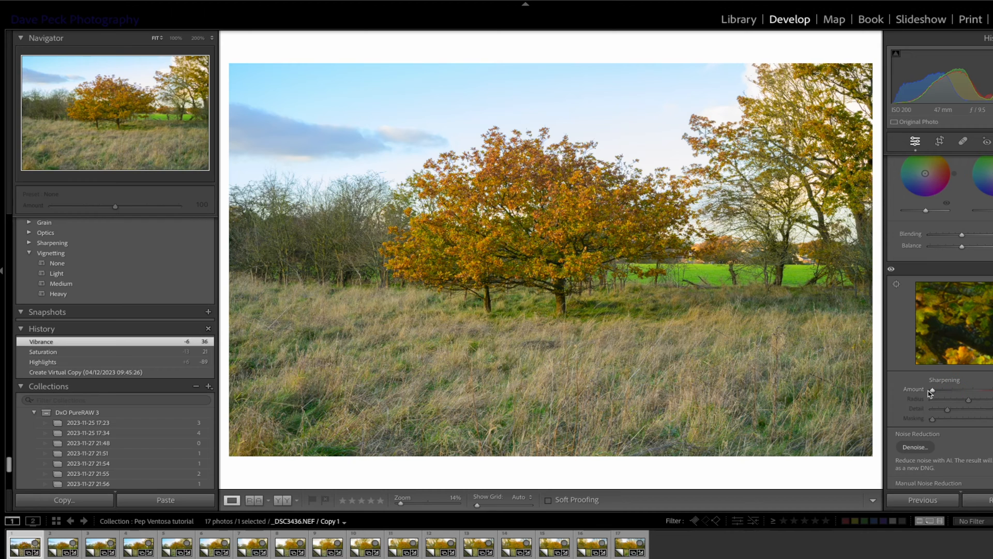
{"action": "scroll", "coordinate": [963, 378], "scroll_direction": "down", "scroll_amount": 8}
{"action": "scroll", "coordinate": [964, 377], "scroll_direction": "down", "scroll_amount": 10}
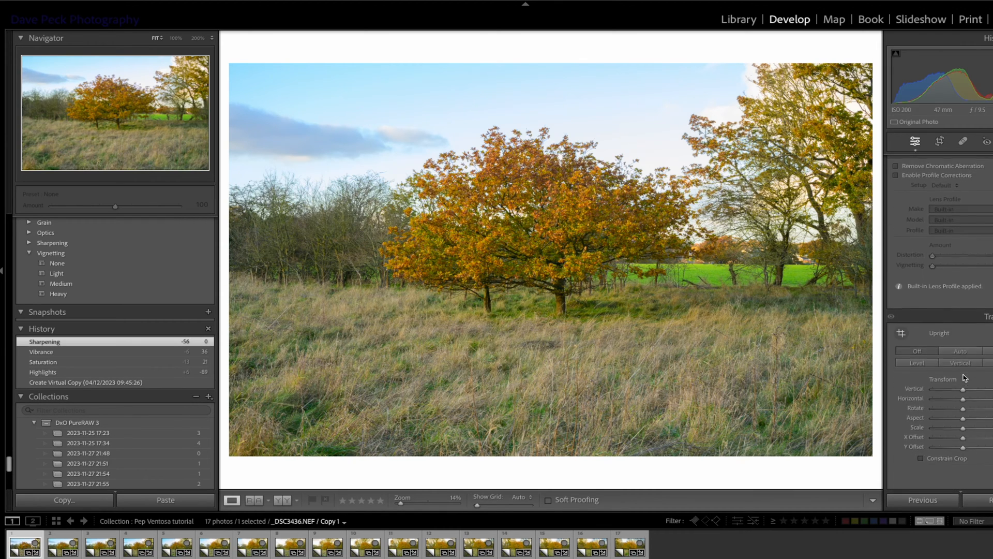
{"action": "scroll", "coordinate": [965, 377], "scroll_direction": "up", "scroll_amount": 15}
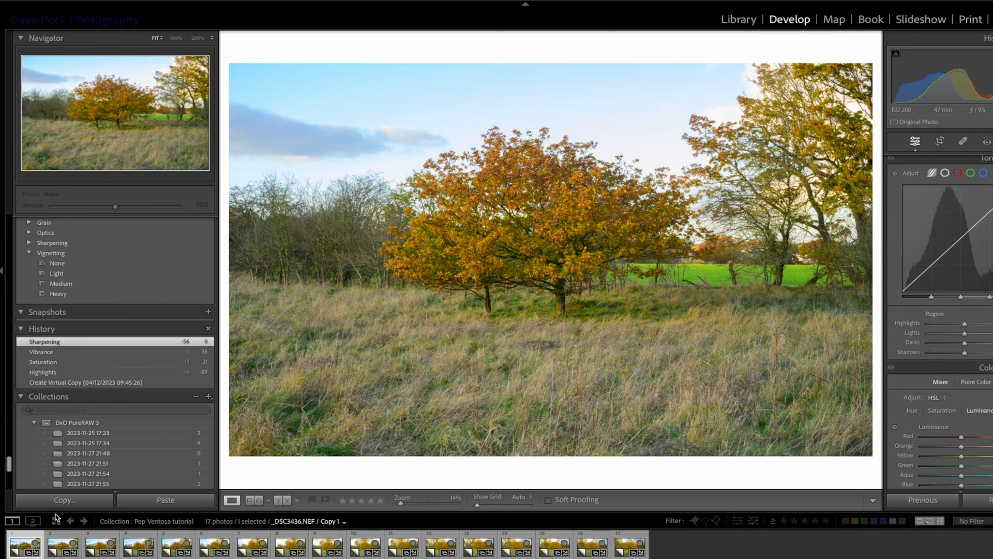
Copy the first photo's develop settings with the ticked categories left as they are
{"action": "right_click", "coordinate": [35, 543]}
{"action": "mouse_move", "coordinate": [77, 455]}
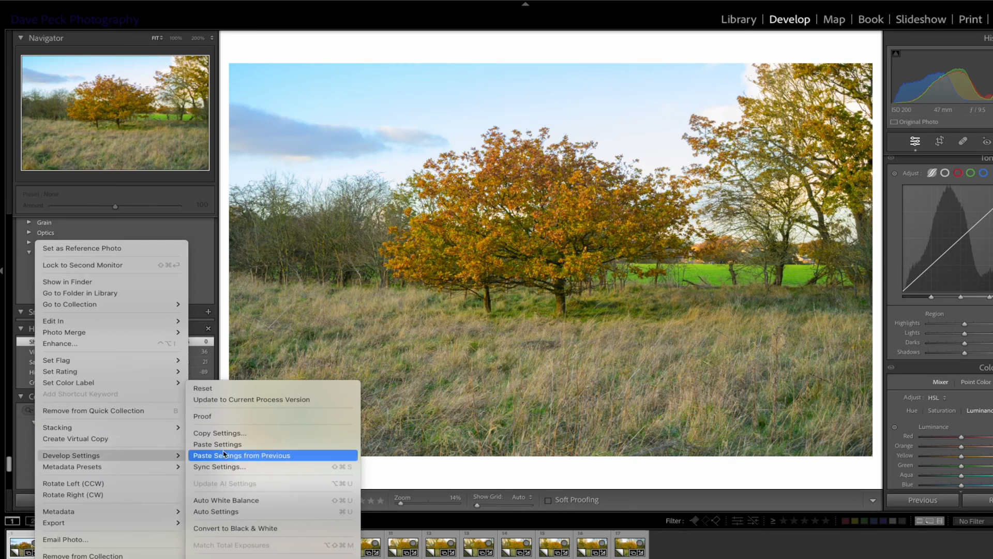
{"action": "left_click", "coordinate": [259, 435]}
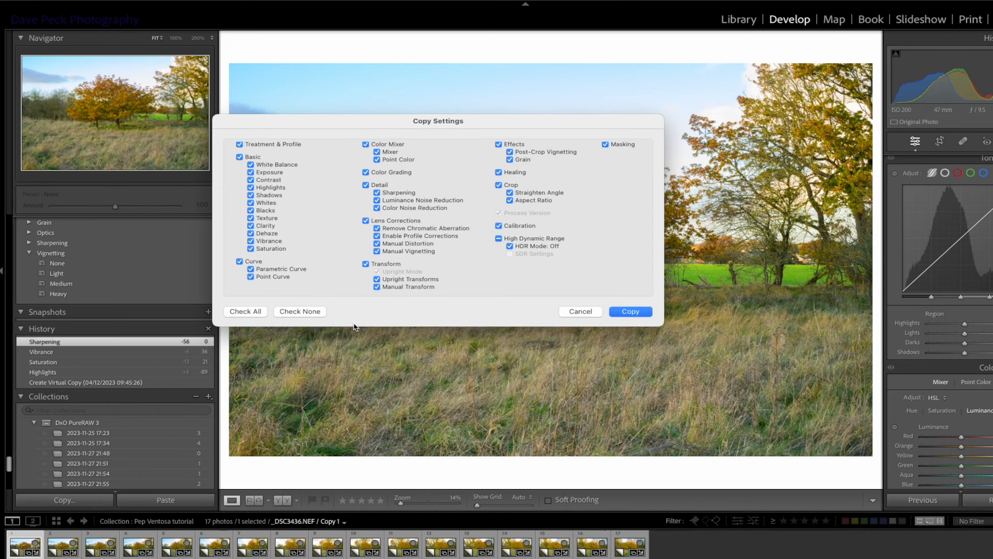
{"action": "left_click", "coordinate": [620, 311]}
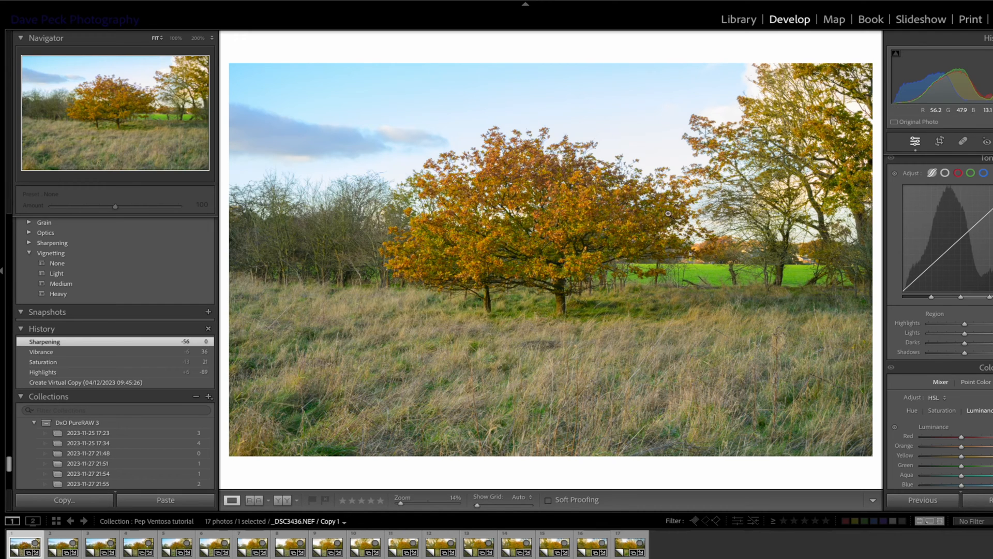
Select all 17 photos in the collection and paste the copied develop settings onto them
{"action": "left_click", "coordinate": [634, 540]}
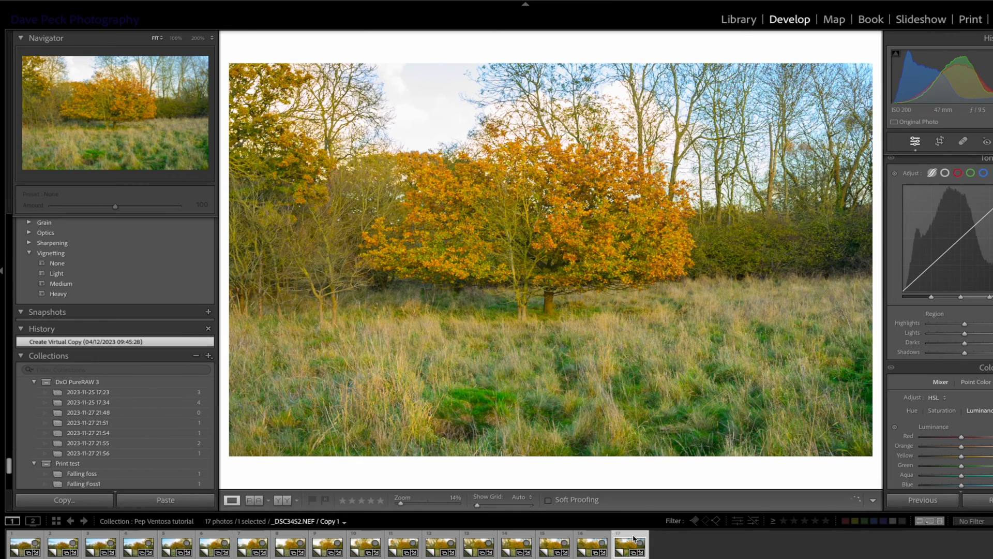
{"action": "right_click", "coordinate": [176, 540]}
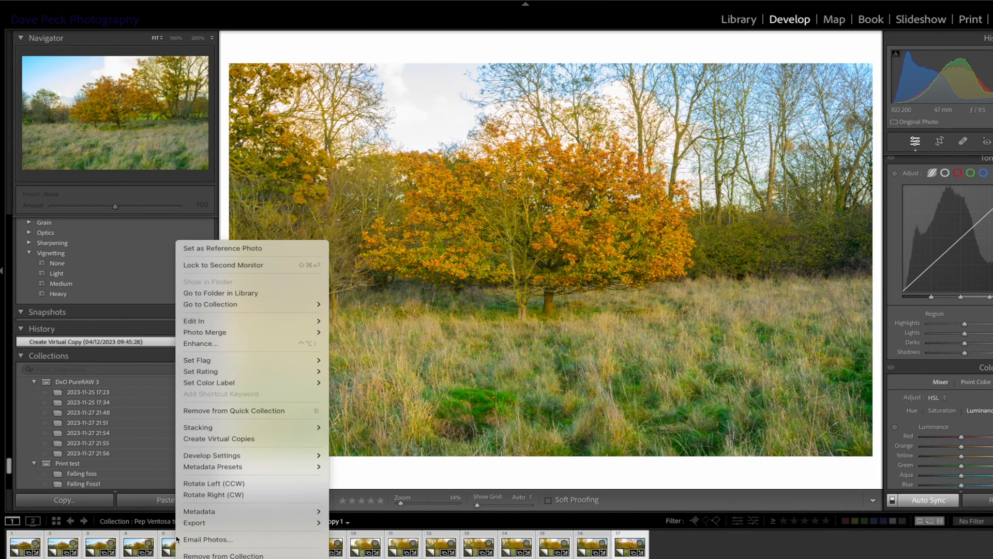
{"action": "mouse_move", "coordinate": [283, 455]}
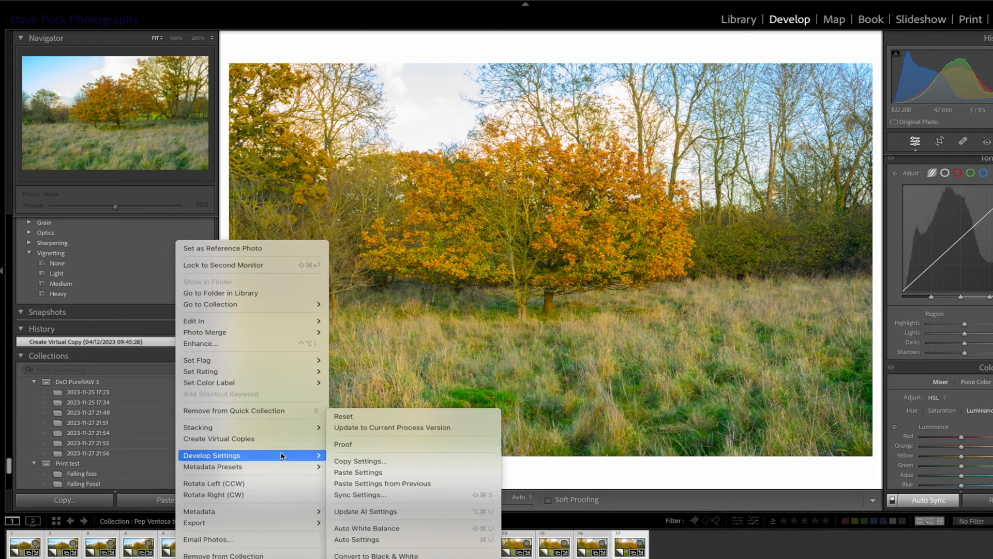
{"action": "left_click", "coordinate": [373, 473]}
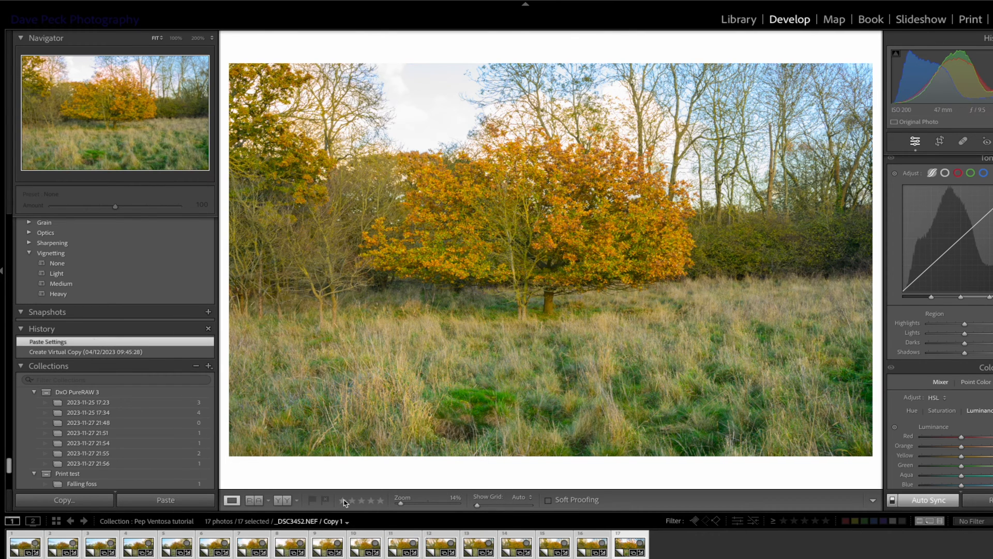
Check the pasted settings on several individual photos from the seventh through to the last one
{"action": "left_click", "coordinate": [259, 539]}
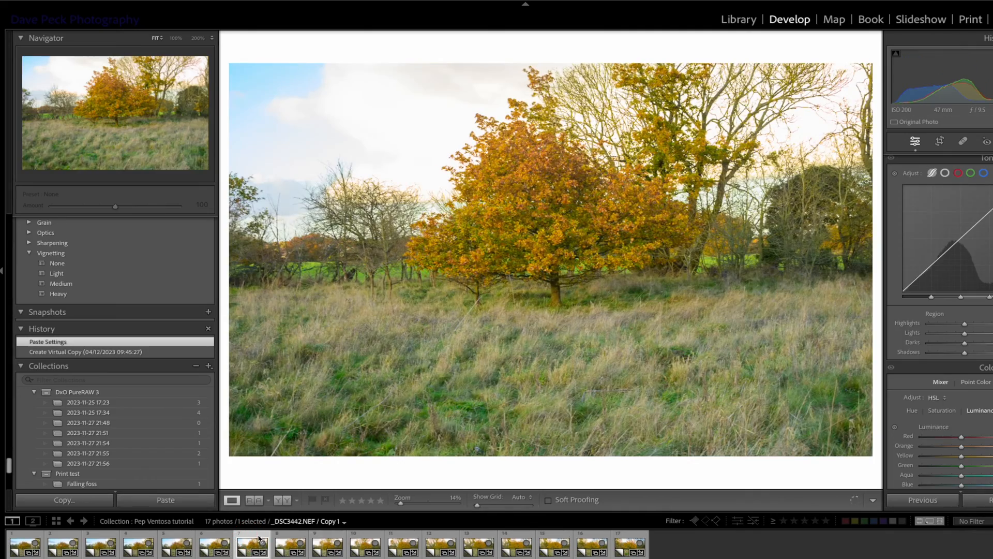
{"action": "left_click", "coordinate": [365, 543]}
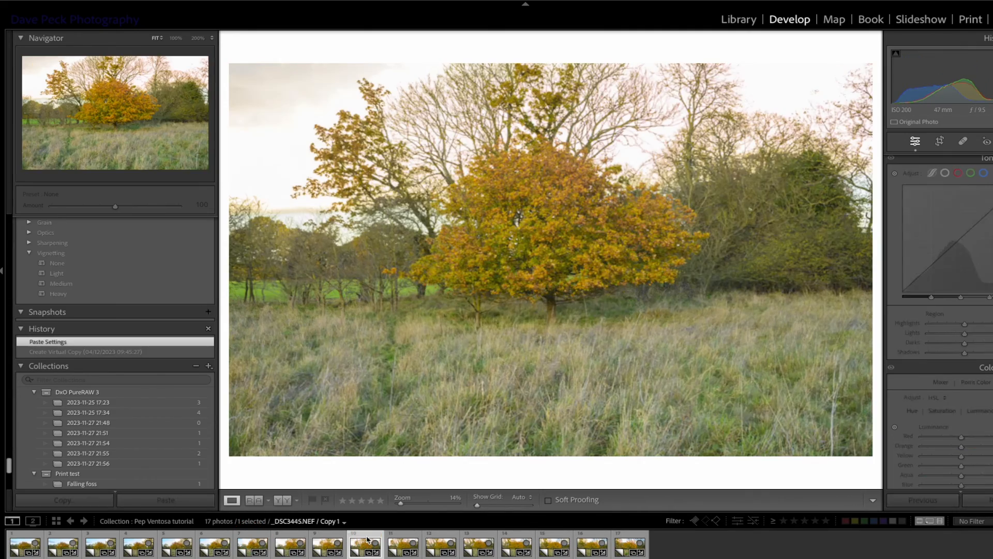
{"action": "left_click", "coordinate": [440, 540]}
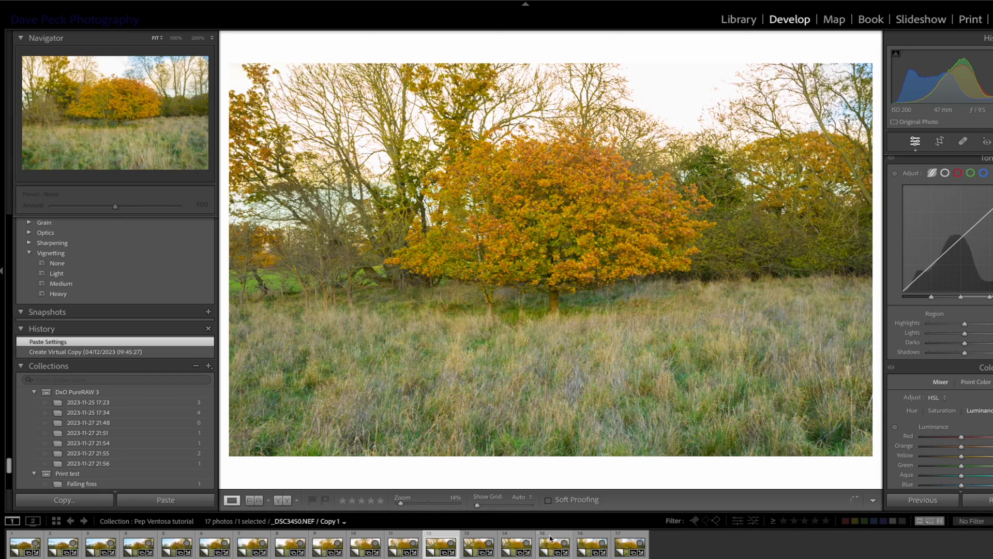
{"action": "left_click", "coordinate": [552, 537]}
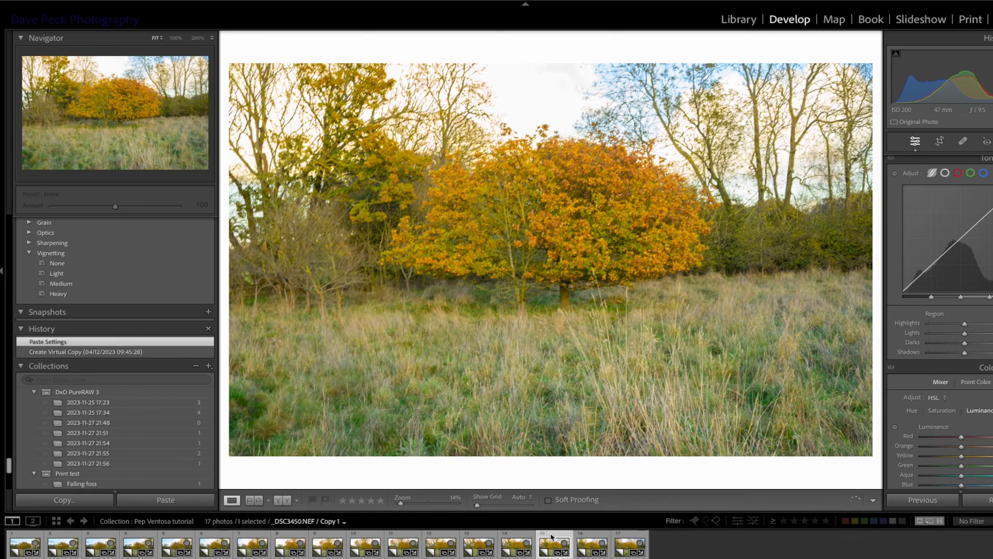
{"action": "left_click", "coordinate": [594, 538]}
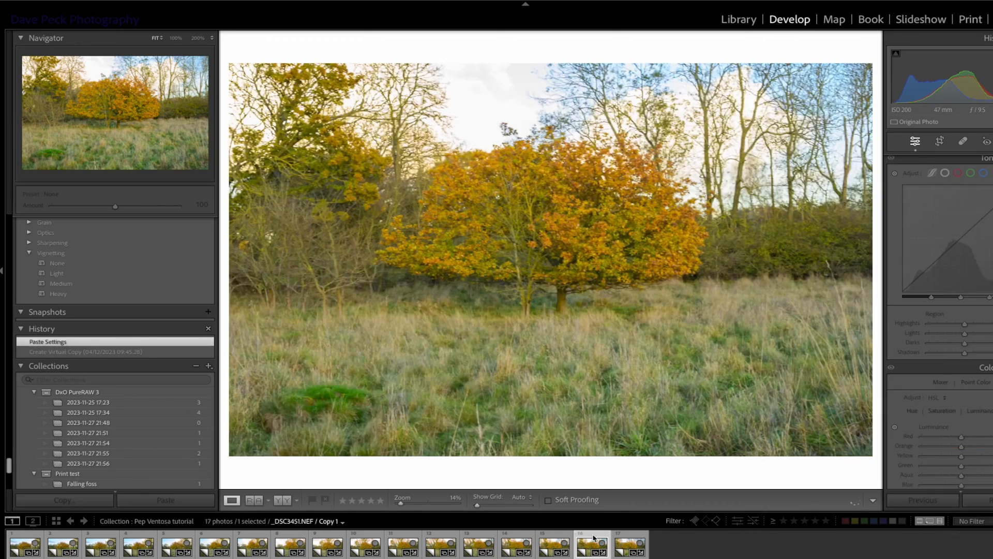
{"action": "key", "text": "Right"}
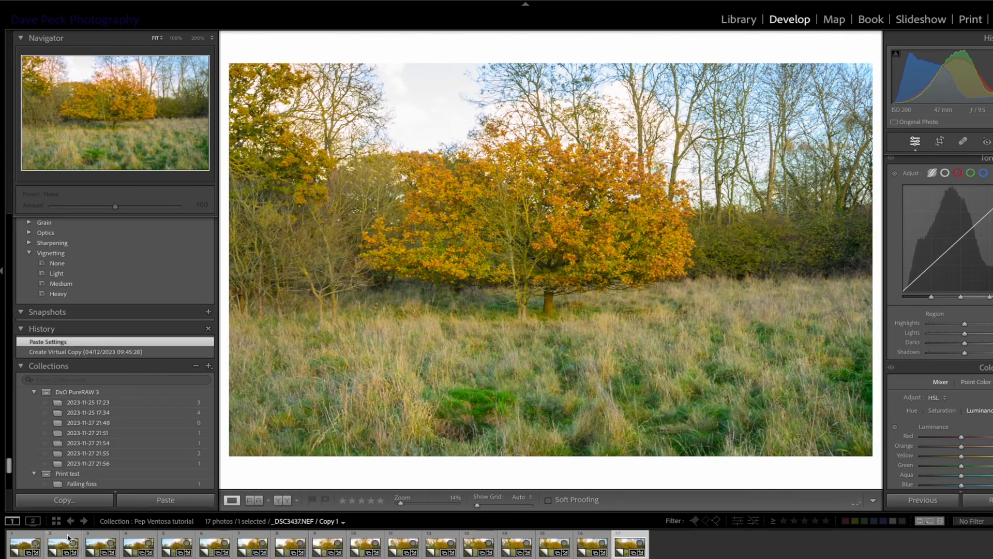
Select all 17 photos from first to last and open them as layers in Photoshop
{"action": "left_click", "coordinate": [27, 541]}
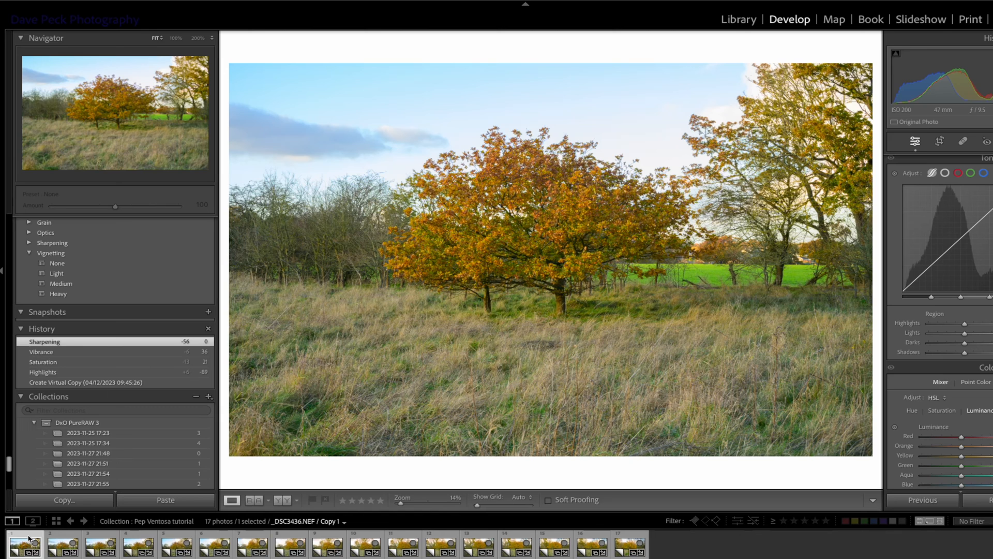
{"action": "left_click", "coordinate": [636, 538], "text": "shift"}
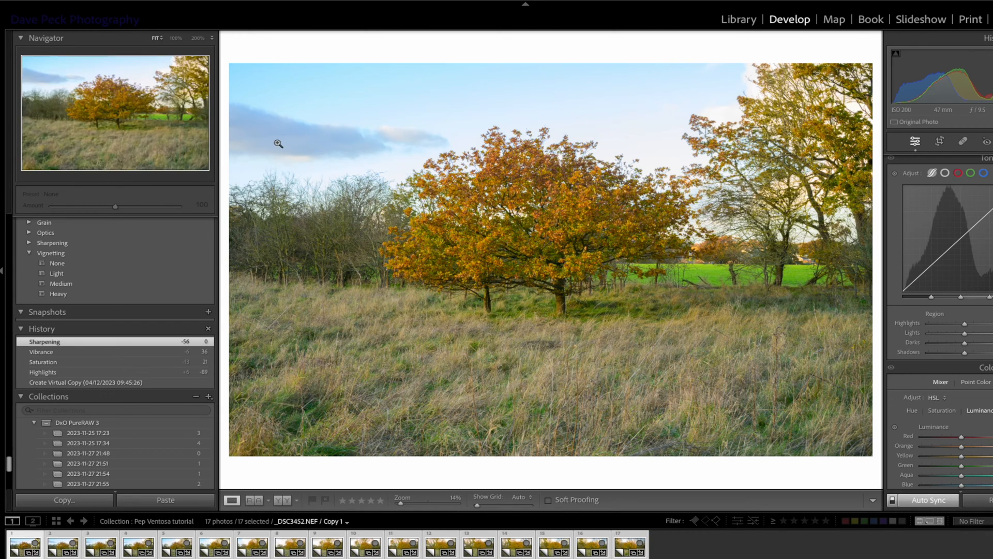
{"action": "left_click", "coordinate": [199, 5]}
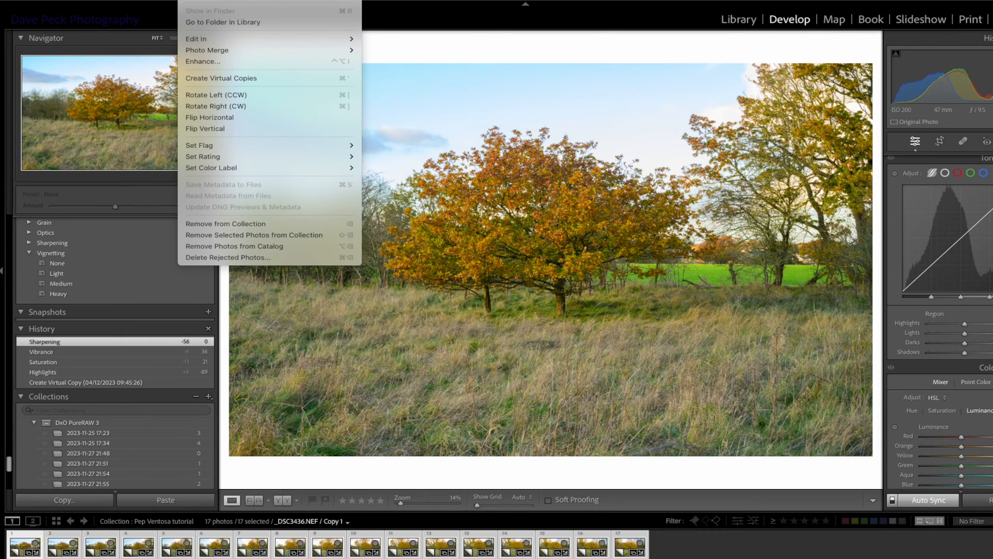
{"action": "mouse_move", "coordinate": [220, 39]}
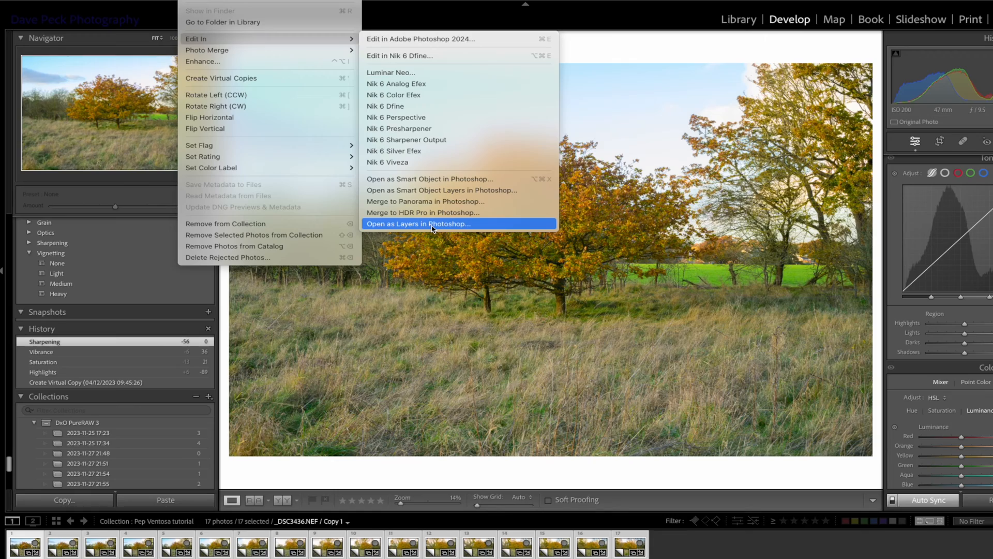
{"action": "left_click", "coordinate": [432, 224]}
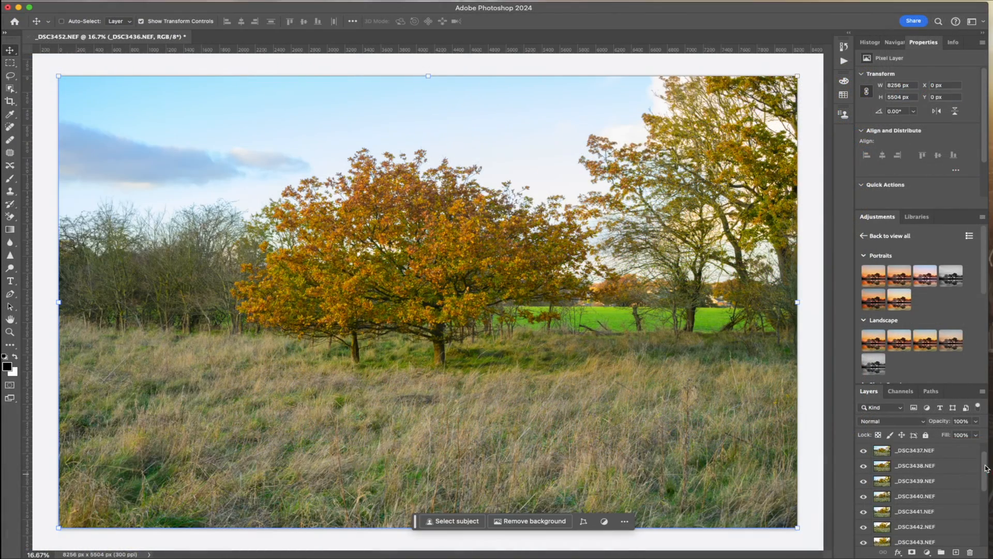
Select all the photo layers and reverse their stacking order so _DSC3452.NEF is uppermost and _DSC3436.NEF lowest
{"action": "left_click_drag", "start_coordinate": [987, 468], "coordinate": [979, 534]}
{"action": "left_click", "coordinate": [885, 541]}
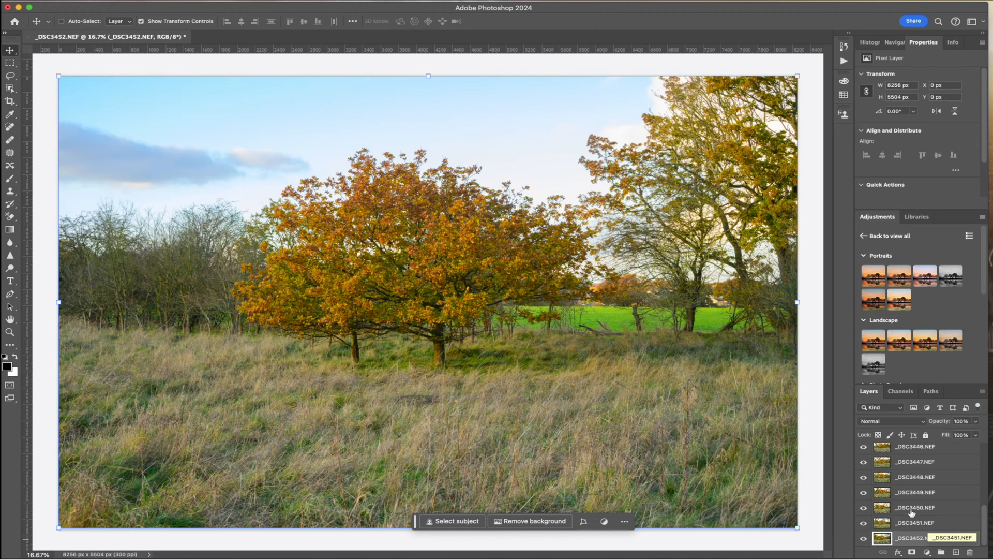
{"action": "scroll", "coordinate": [911, 512], "scroll_direction": "up", "scroll_amount": 5}
{"action": "left_click", "coordinate": [886, 454], "text": "shift"}
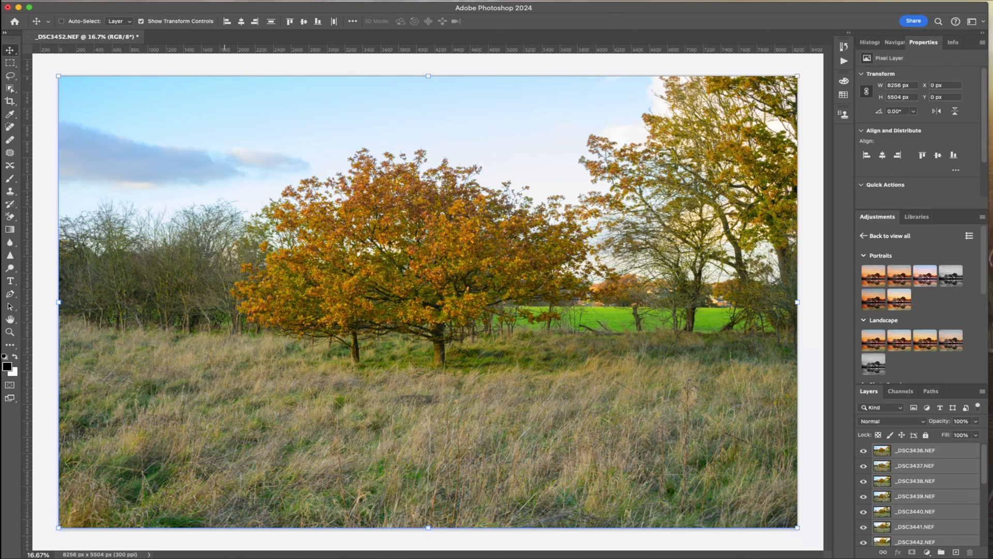
{"action": "left_click", "coordinate": [204, 1]}
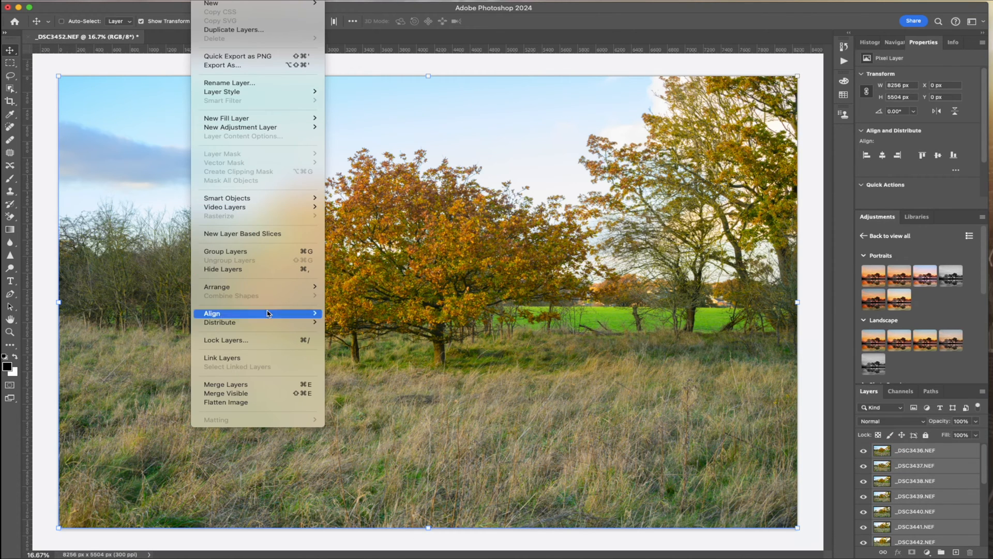
{"action": "mouse_move", "coordinate": [305, 289]}
{"action": "left_click", "coordinate": [351, 323]}
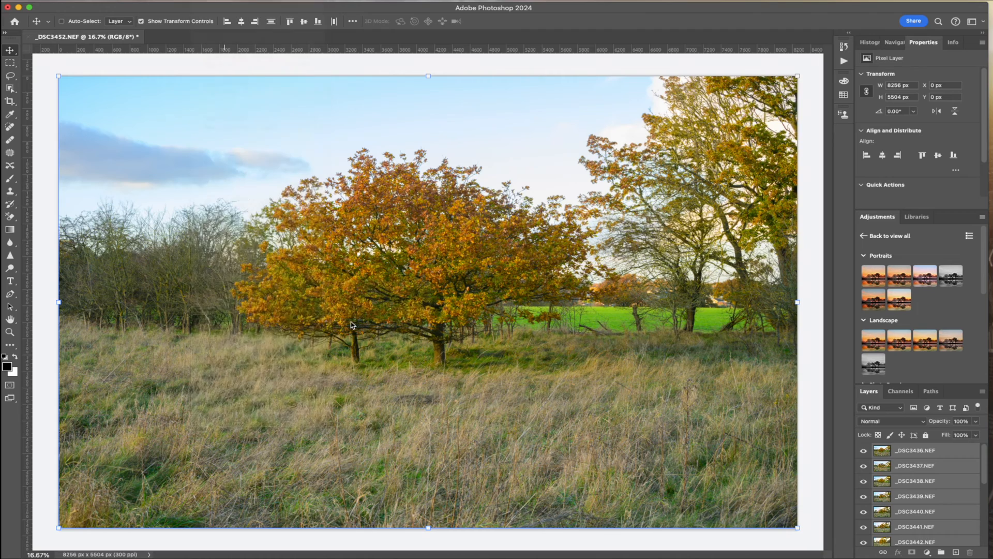
Select all layers from _DSC3452.NEF to _DSC3436.NEF and hide every one except the bottom layer, _DSC3436.NEF
{"action": "scroll", "coordinate": [911, 516], "scroll_direction": "down", "scroll_amount": 5}
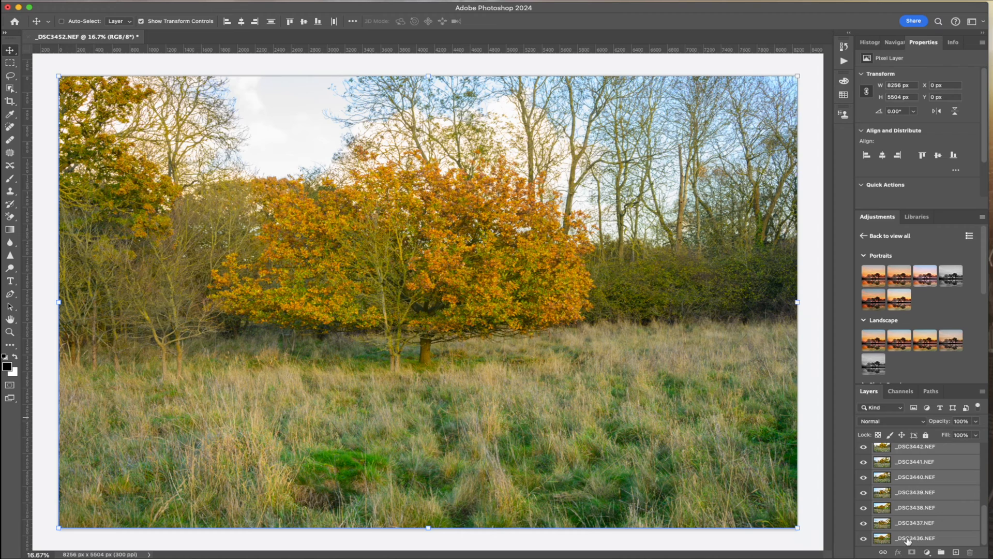
{"action": "scroll", "coordinate": [882, 464], "scroll_direction": "up", "scroll_amount": 5}
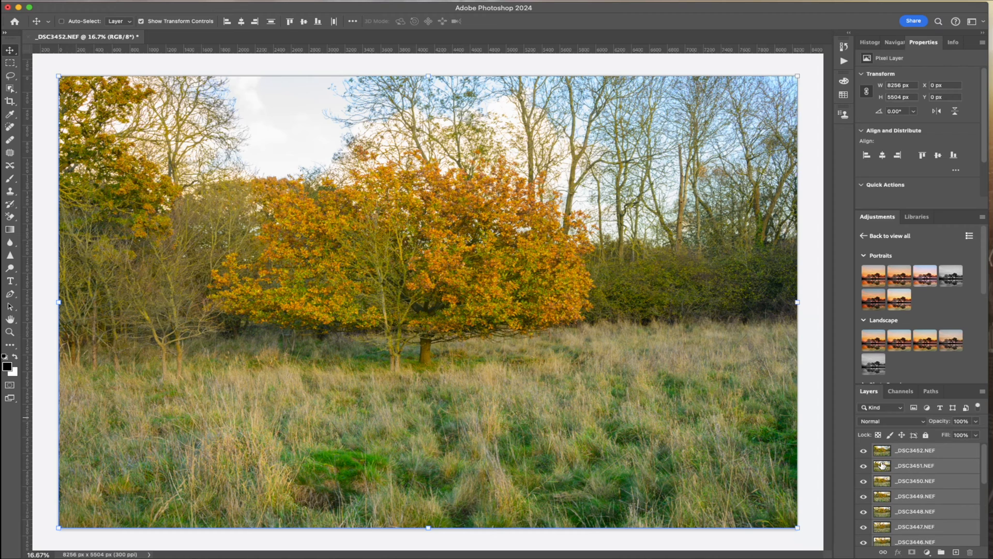
{"action": "left_click", "coordinate": [961, 452]}
{"action": "scroll", "coordinate": [961, 452], "scroll_direction": "down", "scroll_amount": 5}
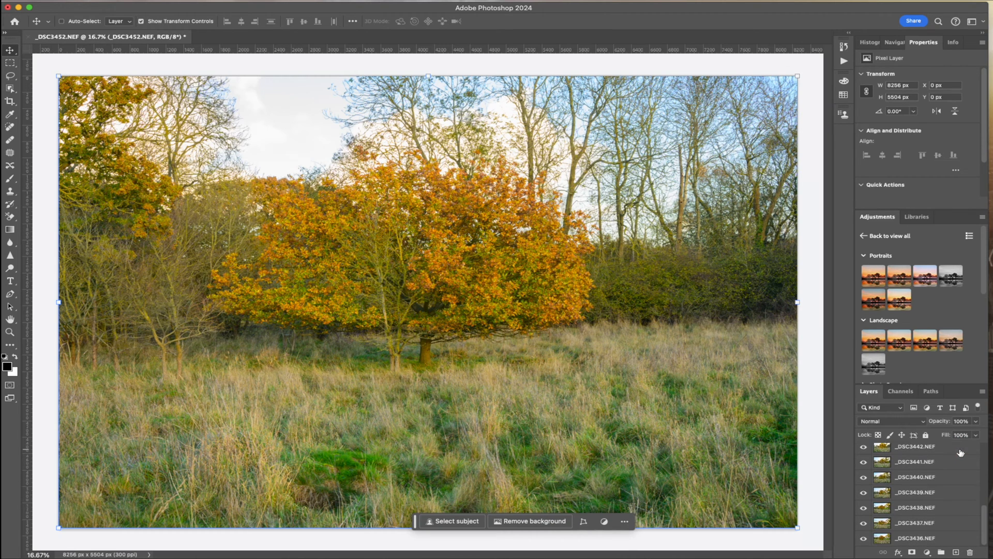
{"action": "left_click", "coordinate": [884, 538], "text": "shift"}
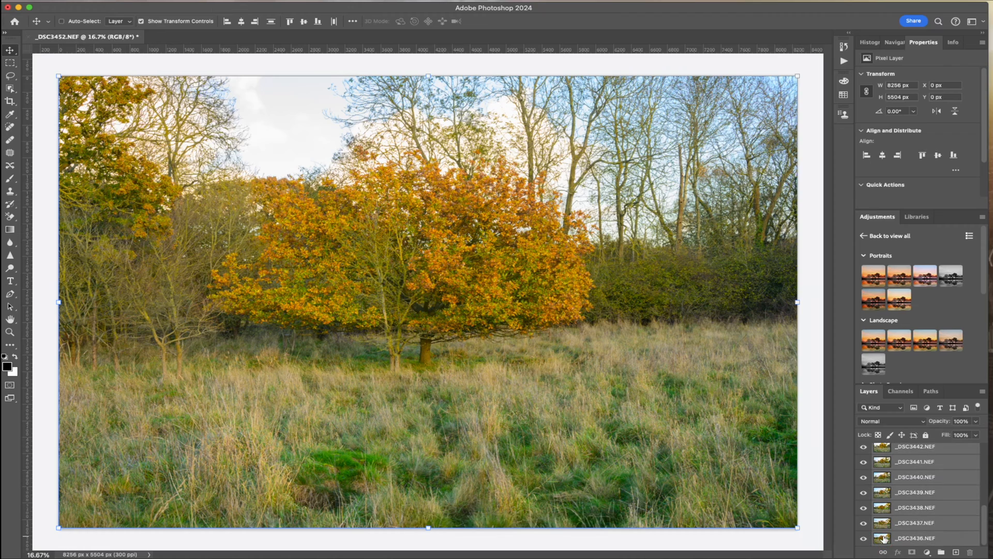
{"action": "left_click", "coordinate": [863, 539], "text": "alt"}
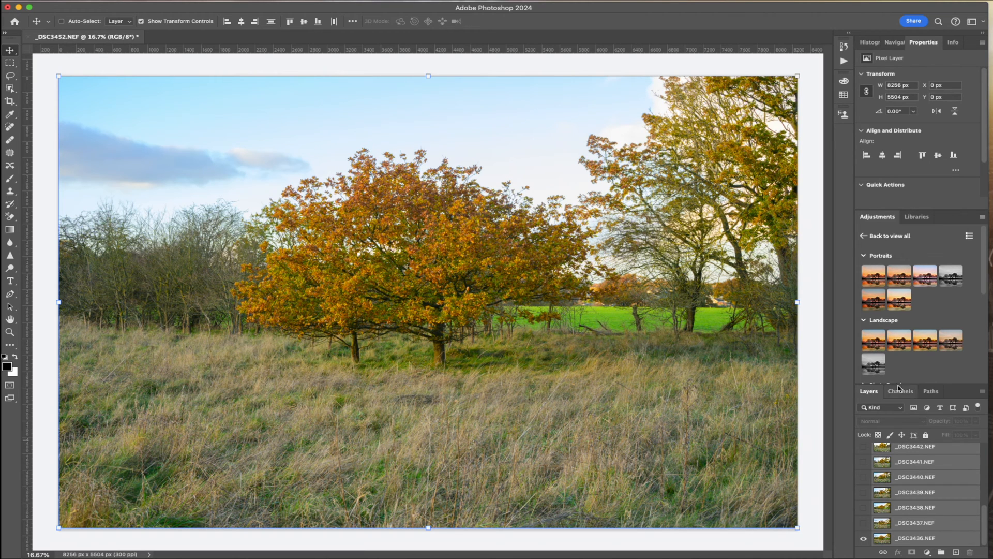
Show only layer _DSC3437.NEF above the bottom photo and lower its opacity to 68%
{"action": "left_click", "coordinate": [868, 523]}
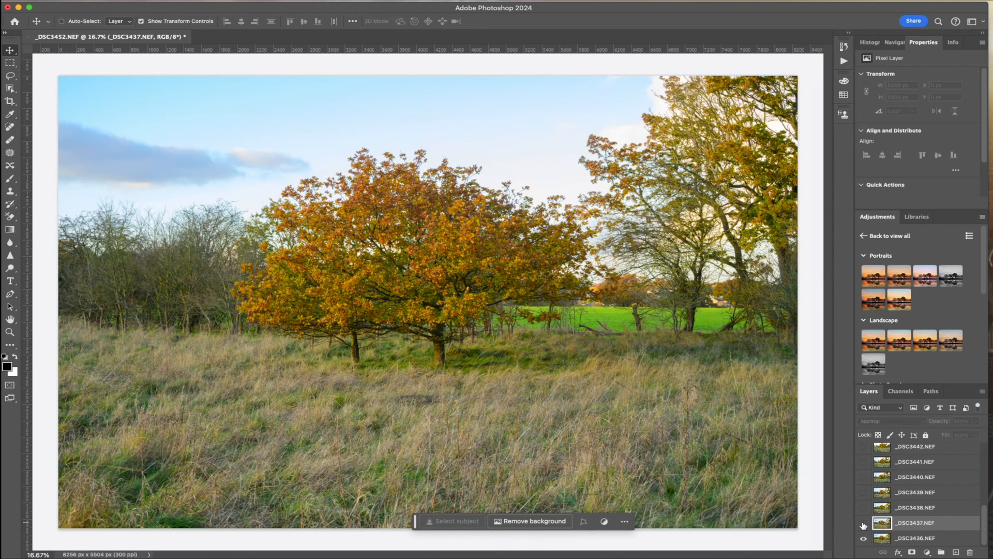
{"action": "left_click", "coordinate": [863, 523]}
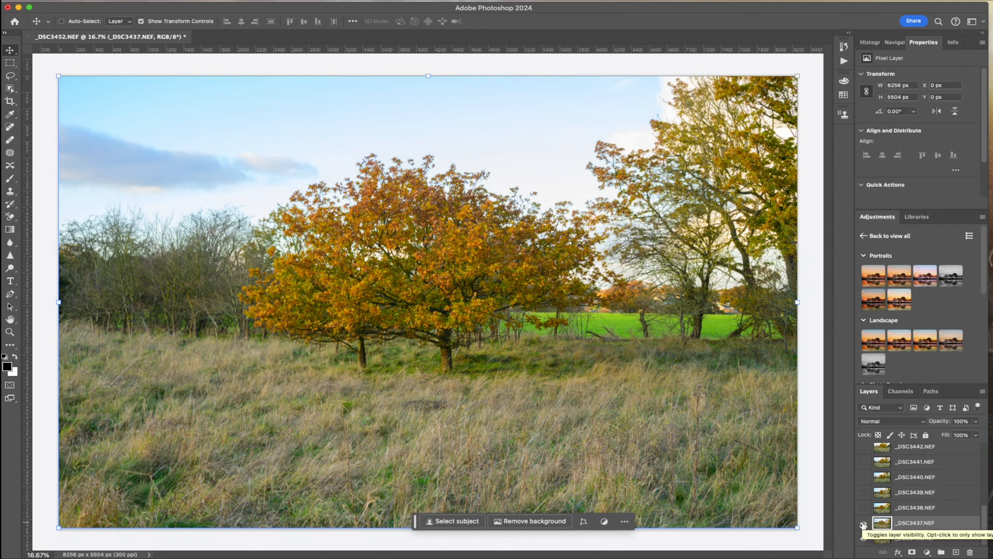
{"action": "left_click", "coordinate": [975, 421]}
{"action": "left_click_drag", "start_coordinate": [977, 433], "coordinate": [965, 436]}
{"action": "left_click_drag", "start_coordinate": [964, 437], "coordinate": [962, 438]}
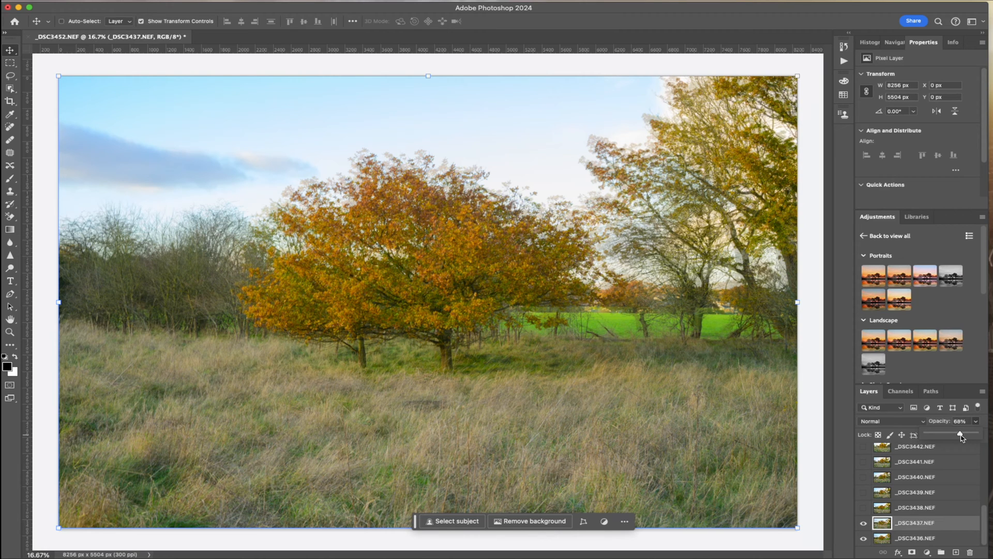
{"action": "left_click_drag", "start_coordinate": [961, 433], "coordinate": [960, 433]}
Move _DSC3437.NEF to about X -100 px, Y -51 px to align its tree trunk with the bottom photo, and set its opacity to 59%
{"action": "left_click", "coordinate": [465, 298]}
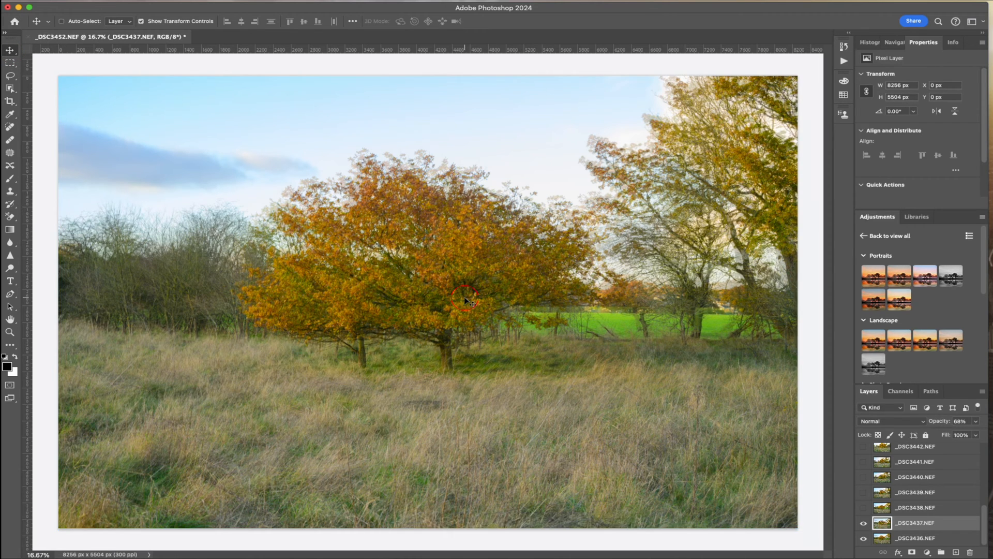
{"action": "mouse_move", "coordinate": [464, 297]}
{"action": "left_mouse_down"}
{"action": "mouse_move", "coordinate": [491, 291]}
{"action": "mouse_move", "coordinate": [463, 299]}
{"action": "mouse_move", "coordinate": [460, 282]}
{"action": "mouse_move", "coordinate": [487, 290]}
{"action": "mouse_move", "coordinate": [460, 297]}
{"action": "mouse_move", "coordinate": [473, 300]}
{"action": "mouse_move", "coordinate": [458, 292]}
{"action": "left_mouse_up"}
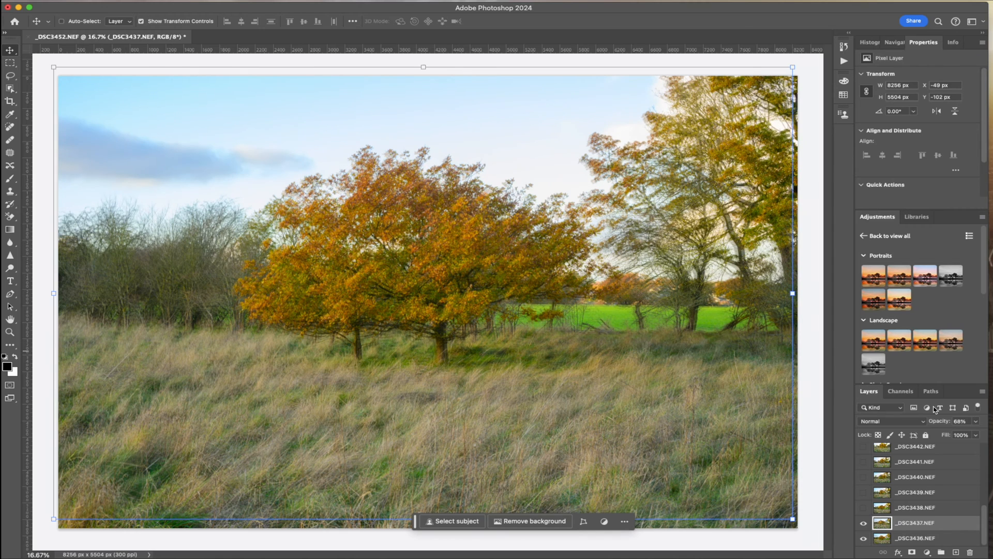
{"action": "left_click", "coordinate": [976, 421]}
{"action": "left_click_drag", "start_coordinate": [968, 434], "coordinate": [950, 436]}
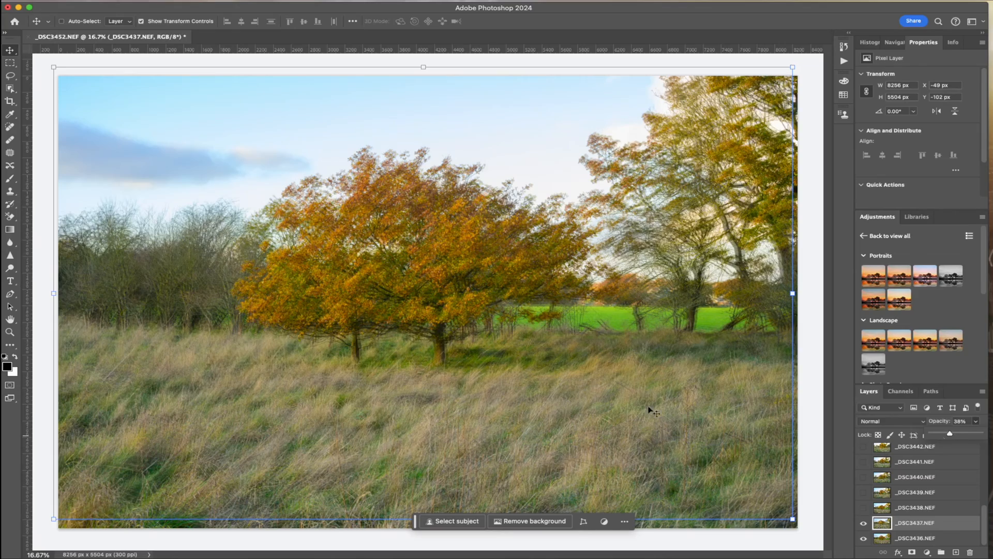
{"action": "mouse_move", "coordinate": [446, 301]}
{"action": "left_mouse_down"}
{"action": "mouse_move", "coordinate": [520, 292]}
{"action": "mouse_move", "coordinate": [447, 274]}
{"action": "mouse_move", "coordinate": [440, 294]}
{"action": "mouse_move", "coordinate": [494, 323]}
{"action": "mouse_move", "coordinate": [530, 327]}
{"action": "mouse_move", "coordinate": [444, 302]}
{"action": "left_mouse_up"}
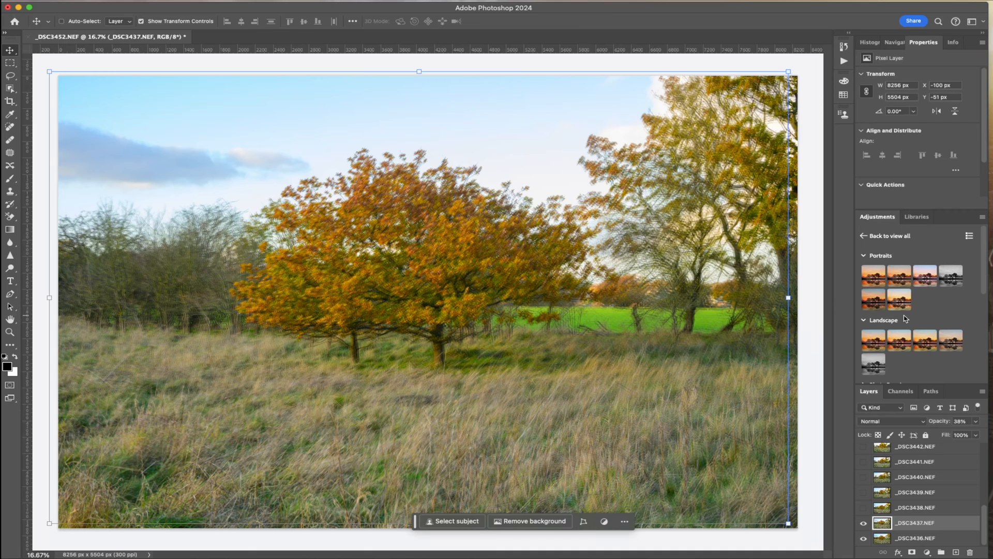
{"action": "left_click", "coordinate": [977, 422]}
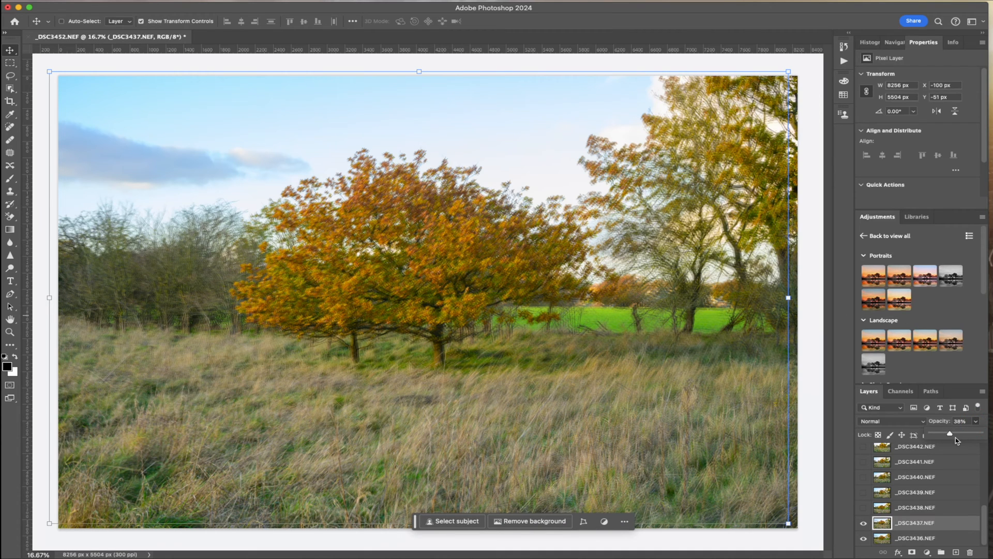
{"action": "left_click_drag", "start_coordinate": [951, 435], "coordinate": [960, 435]}
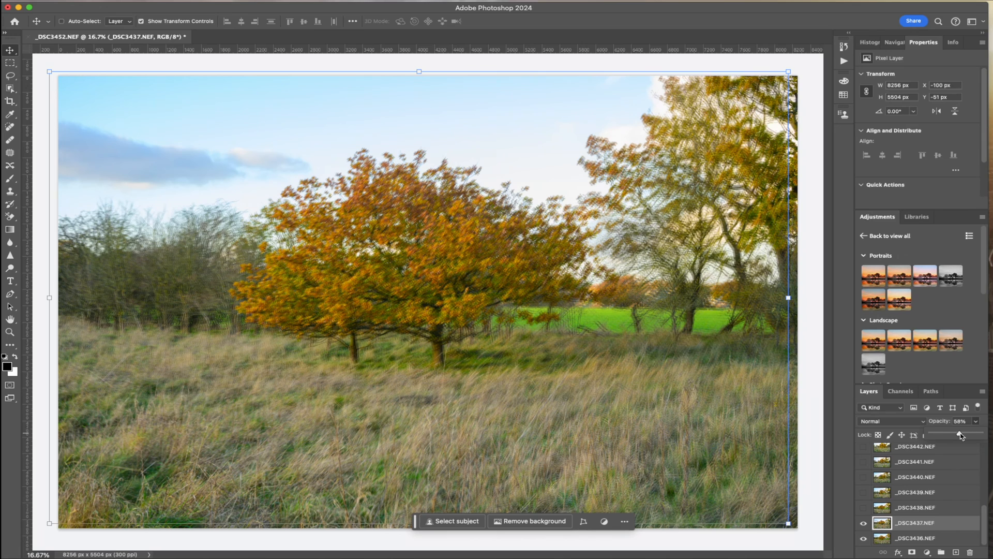
Show and select layer _DSC3438.NEF and lower its opacity to 62%
{"action": "left_click", "coordinate": [863, 507]}
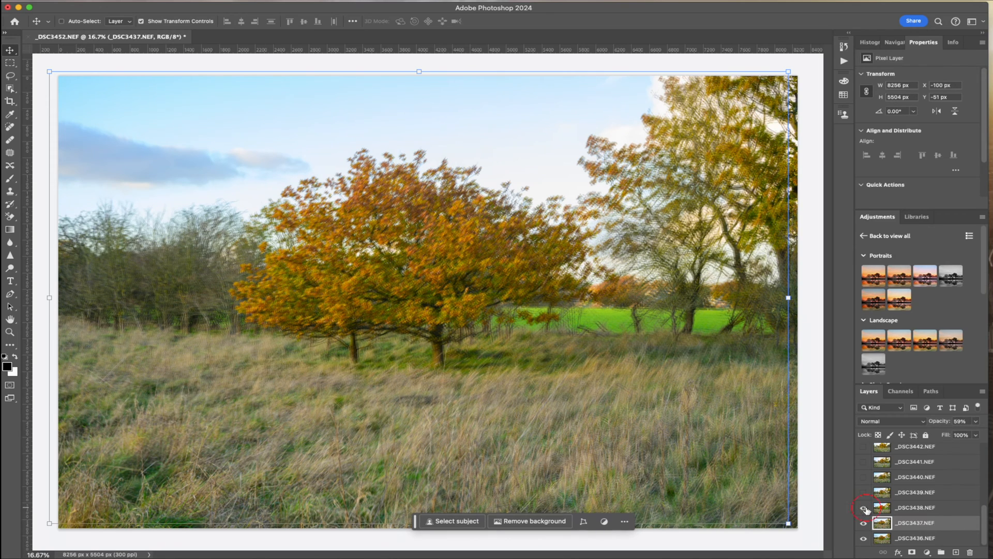
{"action": "left_click", "coordinate": [901, 509]}
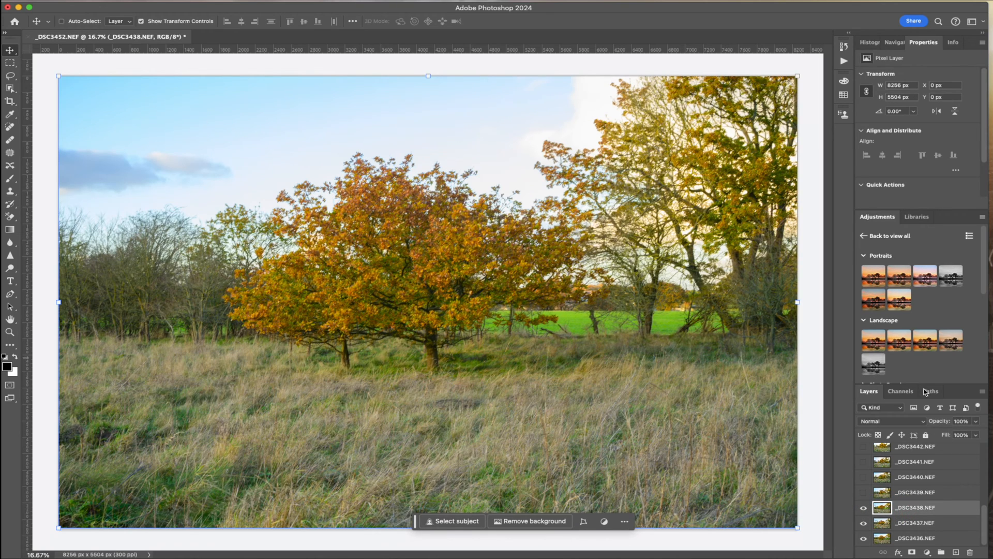
{"action": "left_click", "coordinate": [976, 421]}
{"action": "left_click_drag", "start_coordinate": [976, 433], "coordinate": [958, 437]}
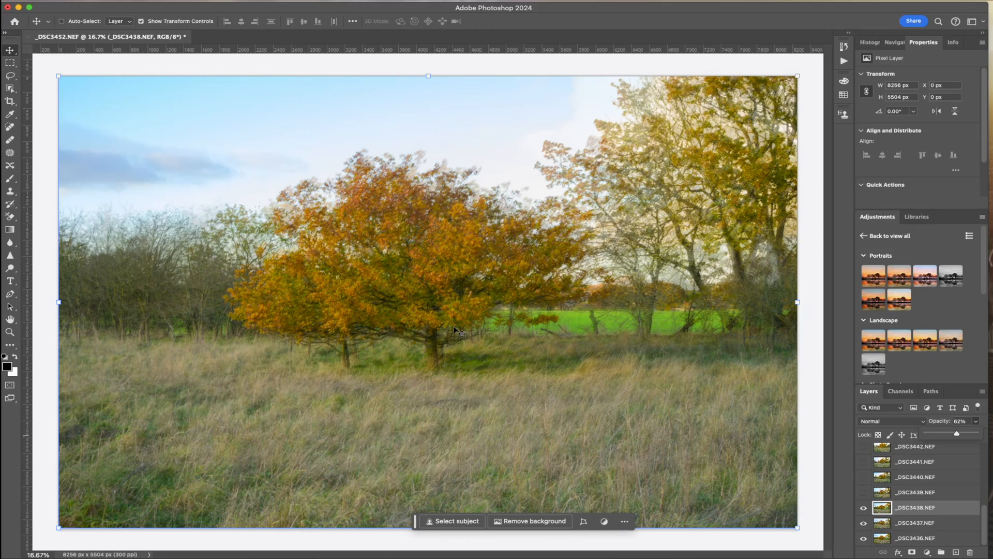
Align the trunk in _DSC3438.NEF with the layers below at about X 64 px, Y -102 px and set its blend mode to Soft Light
{"action": "mouse_move", "coordinate": [437, 329]}
{"action": "left_mouse_down"}
{"action": "mouse_move", "coordinate": [488, 314]}
{"action": "mouse_move", "coordinate": [463, 324]}
{"action": "mouse_move", "coordinate": [443, 300]}
{"action": "mouse_move", "coordinate": [471, 311]}
{"action": "mouse_move", "coordinate": [443, 319]}
{"action": "left_mouse_up"}
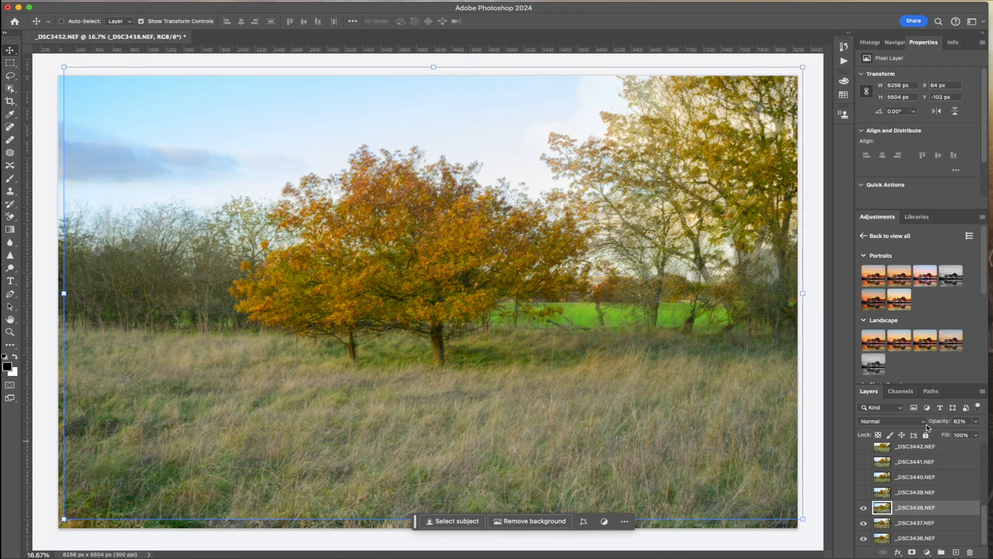
{"action": "left_click", "coordinate": [923, 422]}
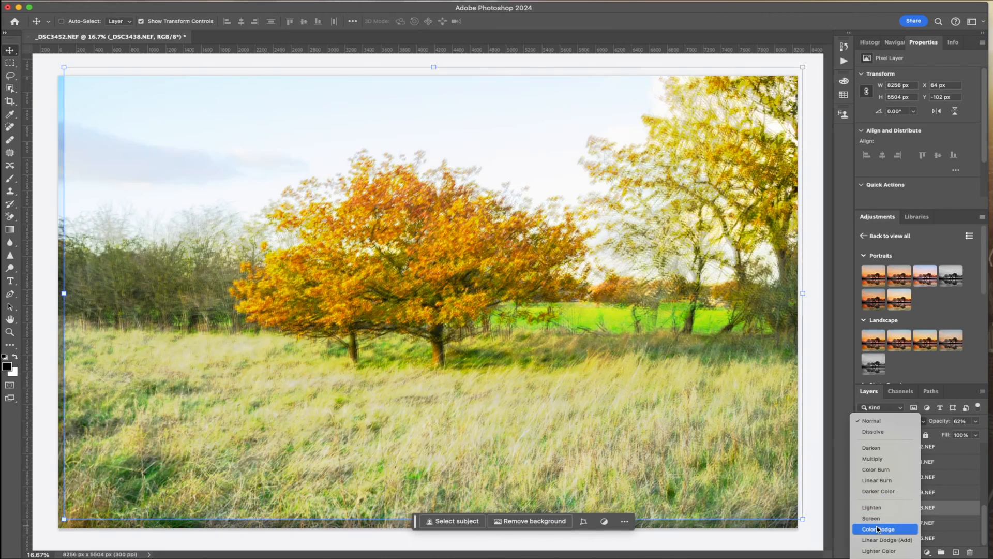
{"action": "scroll", "coordinate": [878, 528], "scroll_direction": "down", "scroll_amount": 5}
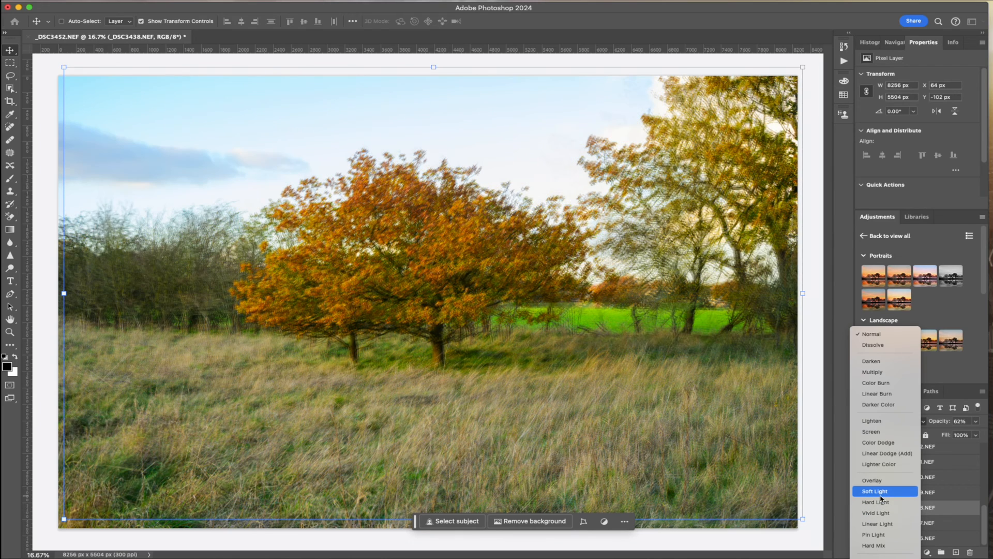
{"action": "left_click", "coordinate": [880, 496]}
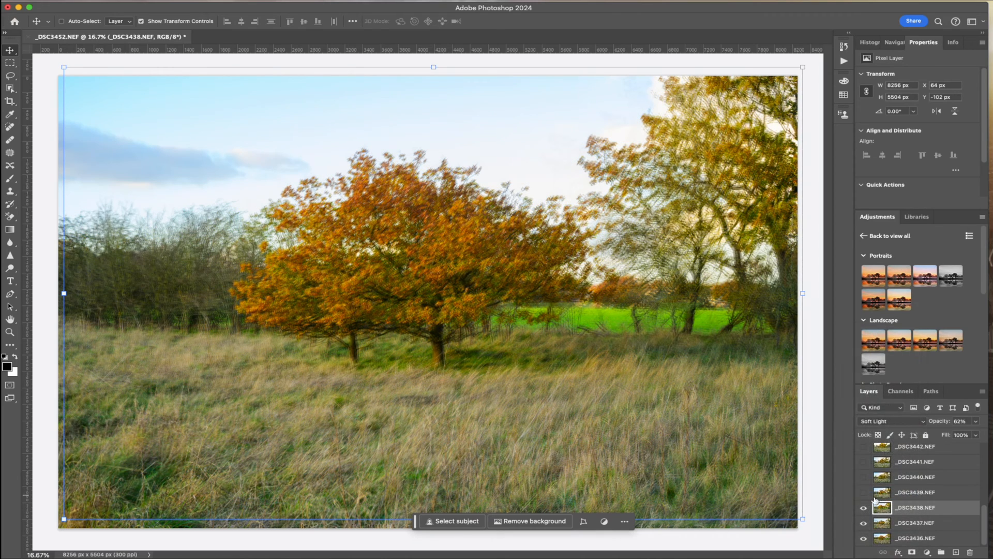
Select and show layer _DSC3439.NEF and lower its opacity to 54%
{"action": "left_click", "coordinate": [886, 494]}
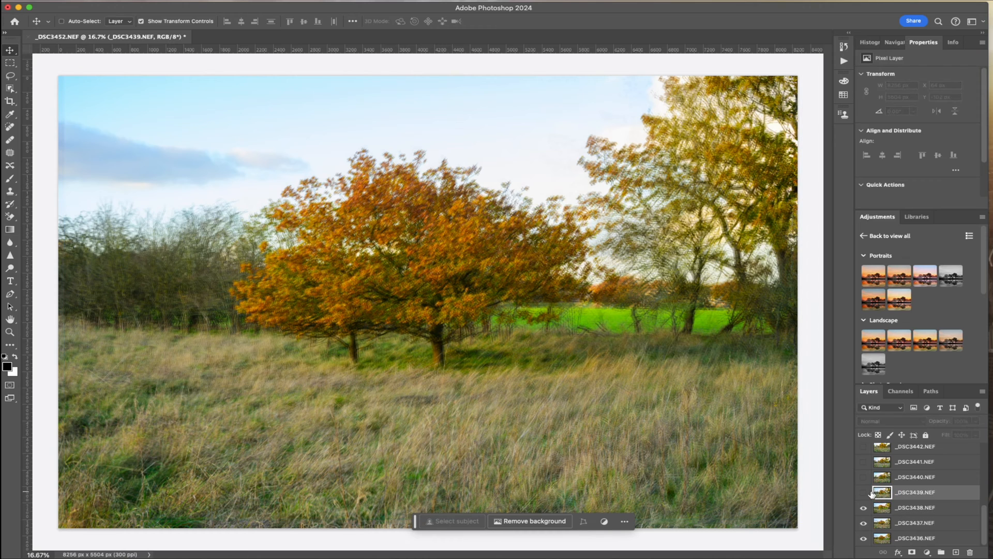
{"action": "left_click", "coordinate": [863, 492]}
{"action": "left_click", "coordinate": [975, 421]}
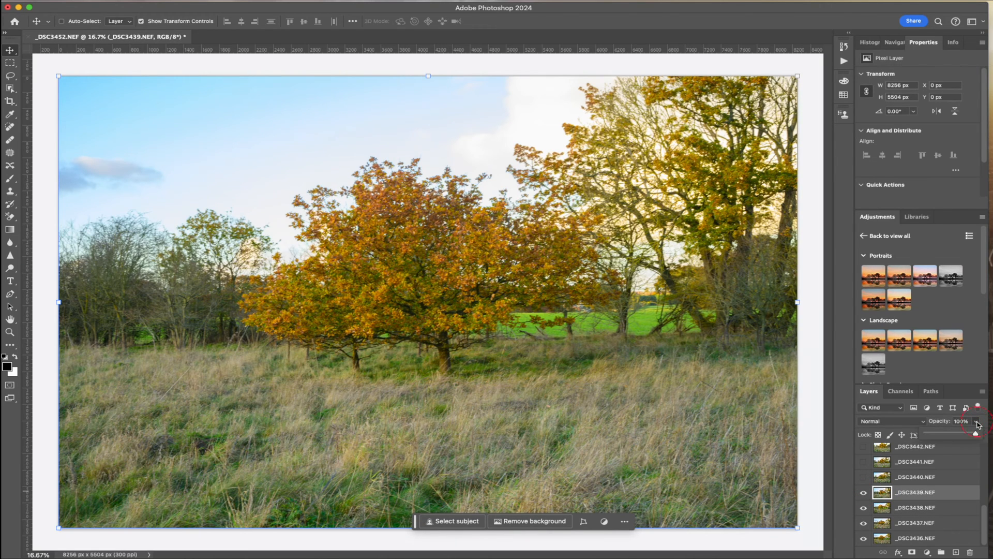
{"action": "left_click_drag", "start_coordinate": [977, 435], "coordinate": [954, 439]}
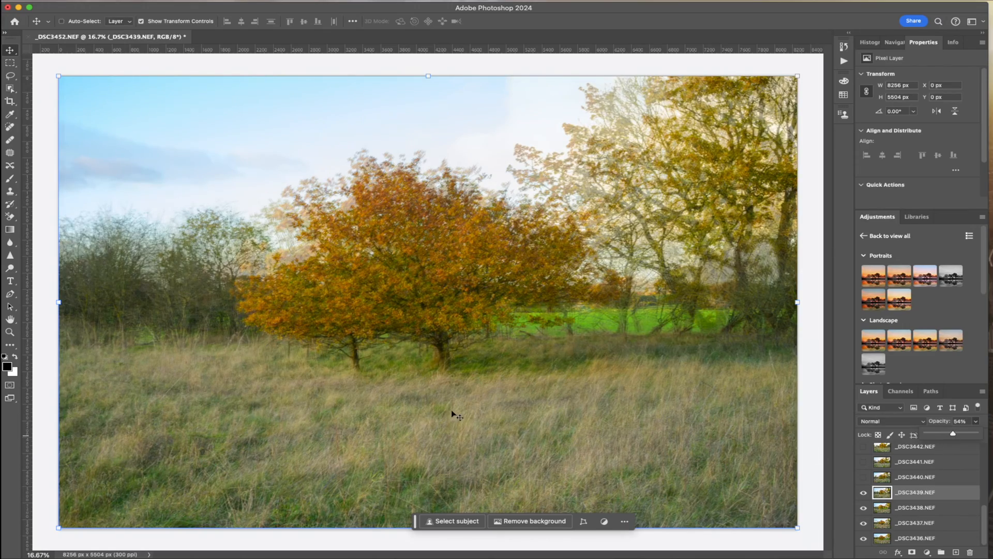
Align the trunk in _DSC3439.NEF at about X -100 px, Y -102 px and set its blend mode to Darker Color
{"action": "left_click_drag", "start_coordinate": [485, 296], "coordinate": [467, 306]}
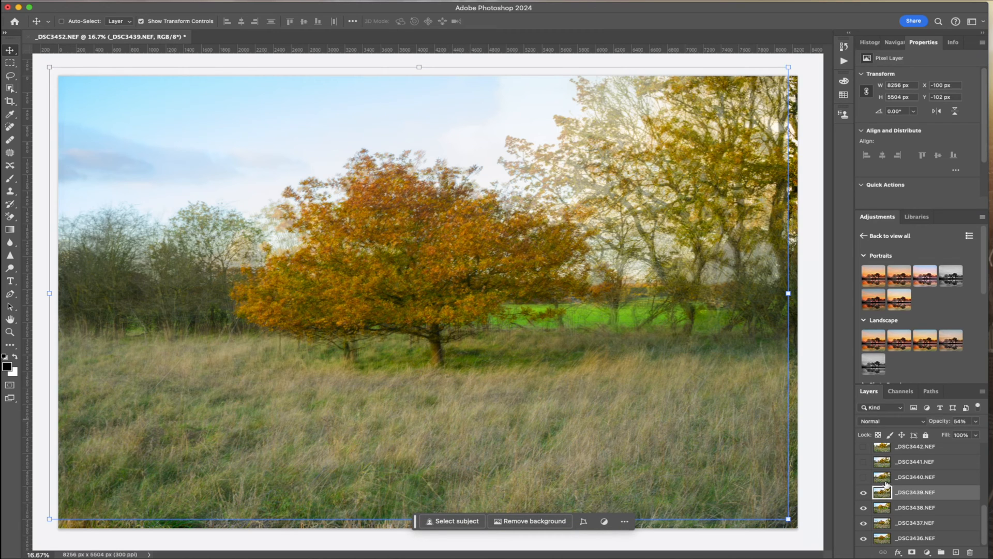
{"action": "left_click", "coordinate": [922, 422]}
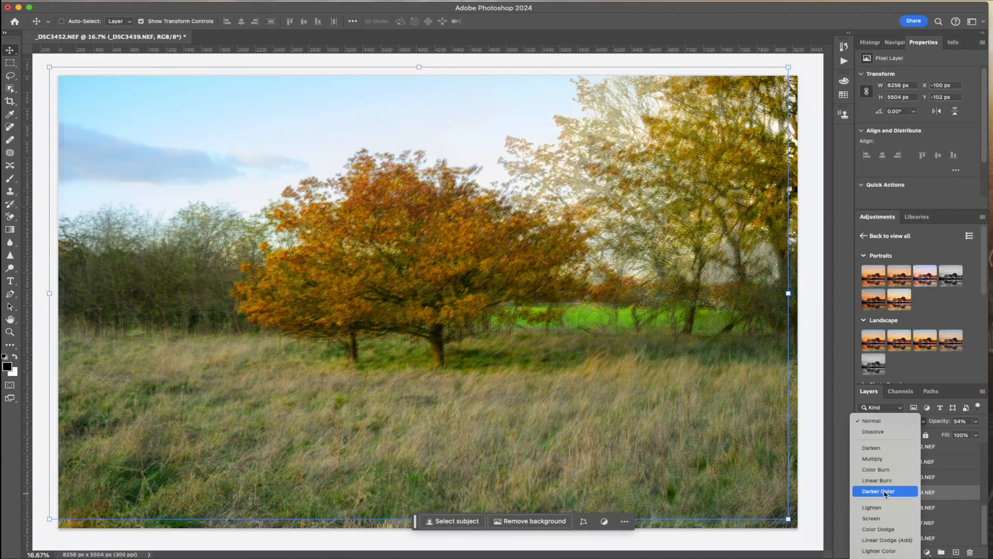
{"action": "left_click", "coordinate": [885, 492]}
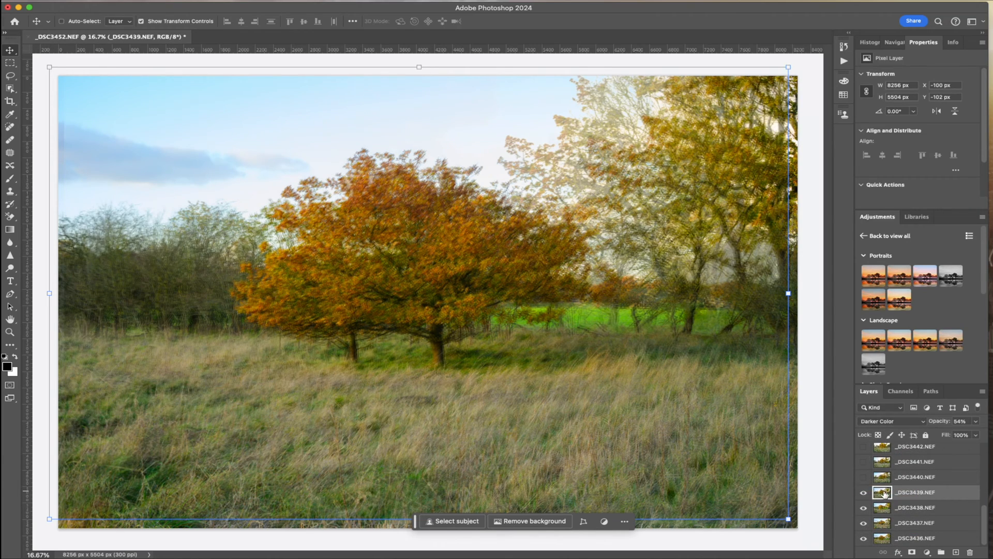
Show and select layer _DSC3440.NEF and lower its opacity to 36%
{"action": "left_click", "coordinate": [864, 477]}
{"action": "left_click", "coordinate": [888, 477]}
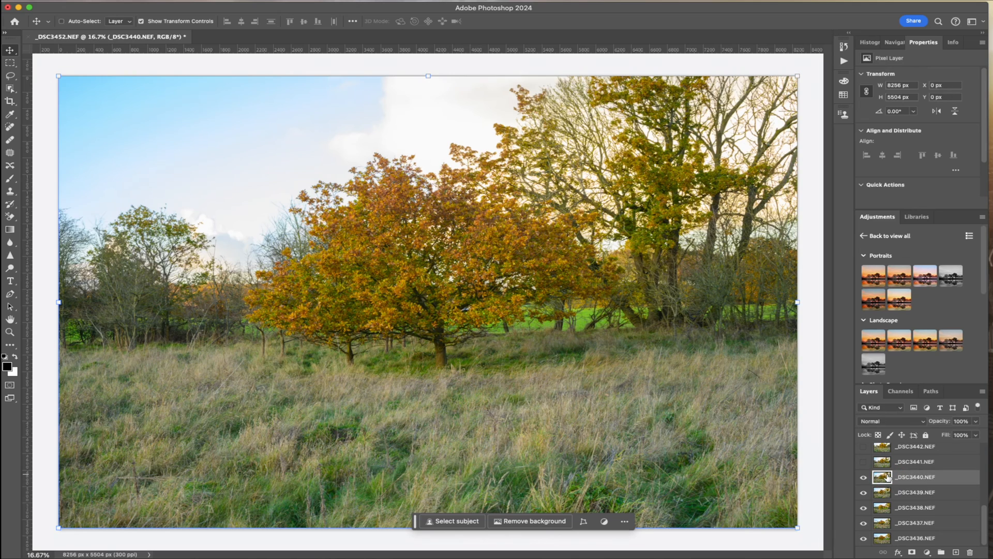
{"action": "left_click", "coordinate": [976, 421]}
{"action": "left_click_drag", "start_coordinate": [976, 434], "coordinate": [946, 438]}
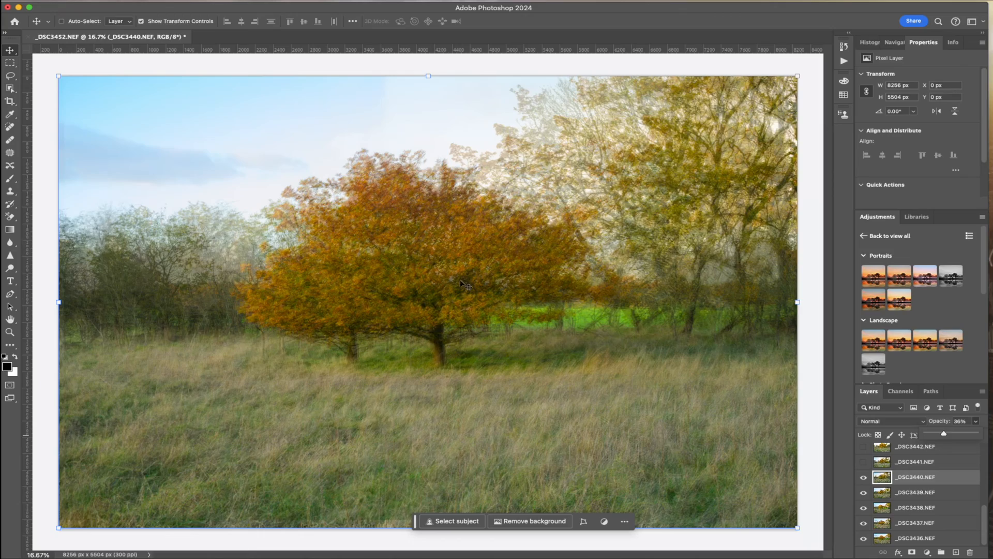
Align the trunk in _DSC3440.NEF at about X 0 px, Y -51 px and set its blend mode to Dissolve
{"action": "mouse_move", "coordinate": [462, 284]}
{"action": "left_mouse_down"}
{"action": "mouse_move", "coordinate": [492, 255]}
{"action": "mouse_move", "coordinate": [450, 277]}
{"action": "mouse_move", "coordinate": [439, 269]}
{"action": "mouse_move", "coordinate": [443, 280]}
{"action": "left_mouse_up"}
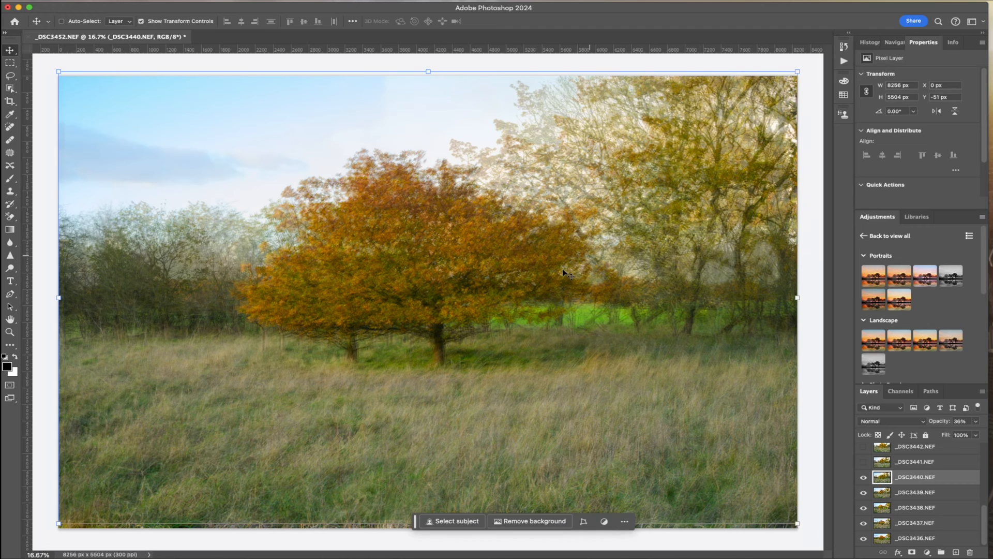
{"action": "left_click", "coordinate": [924, 424]}
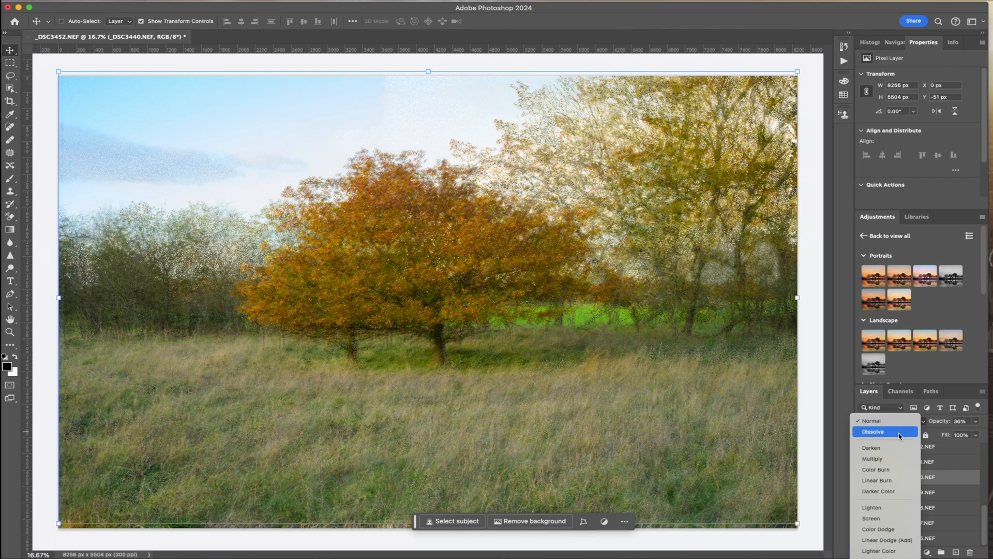
{"action": "left_click", "coordinate": [900, 434]}
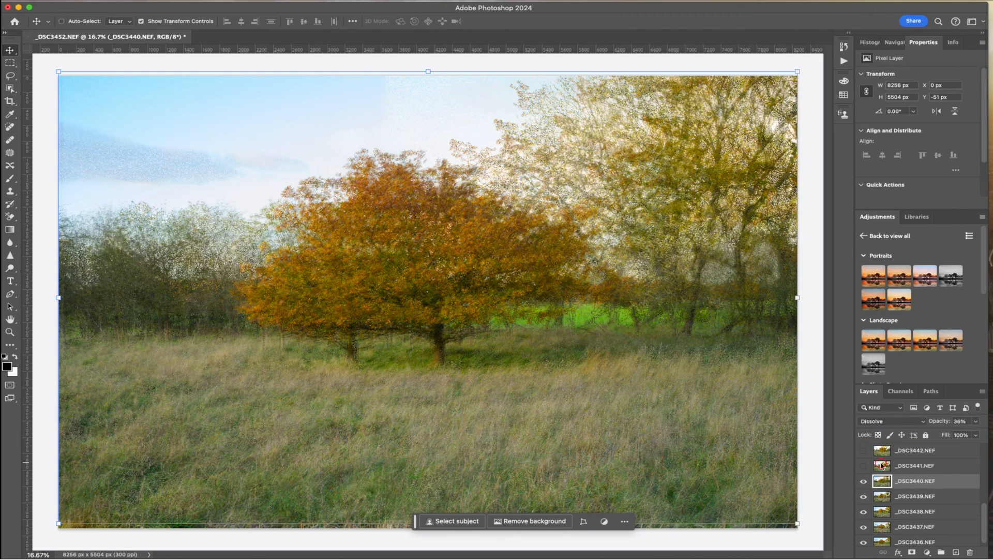
{"action": "left_click", "coordinate": [873, 464]}
{"action": "left_click", "coordinate": [863, 466]}
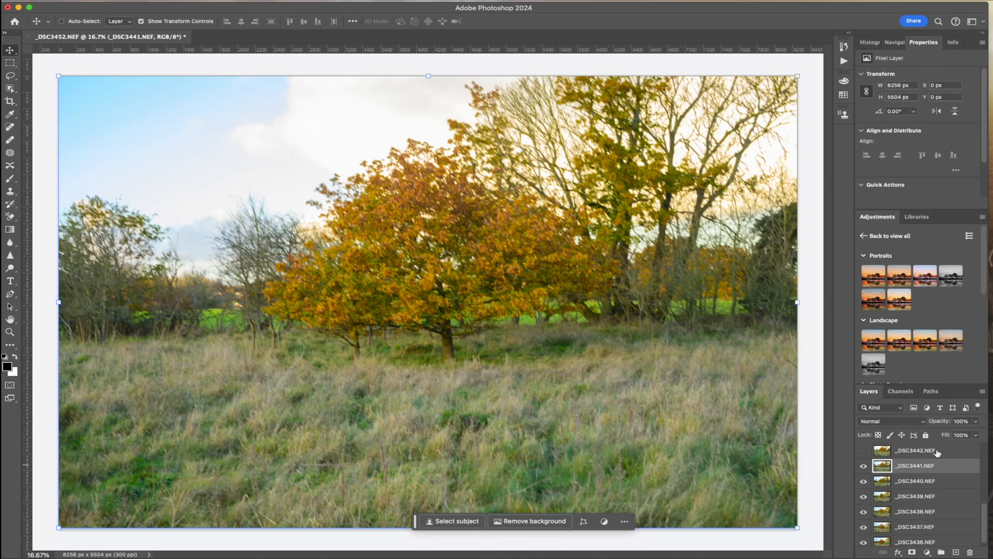
{"action": "left_click", "coordinate": [978, 421]}
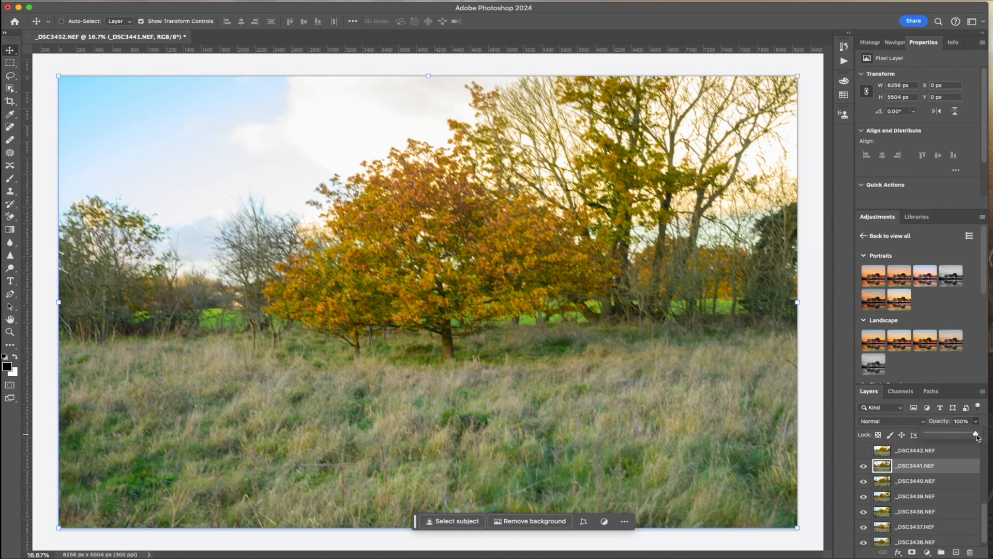
{"action": "mouse_move", "coordinate": [977, 437]}
{"action": "left_mouse_down"}
{"action": "mouse_move", "coordinate": [967, 436]}
{"action": "mouse_move", "coordinate": [975, 436]}
{"action": "left_mouse_up"}
{"action": "left_click", "coordinate": [865, 467]}
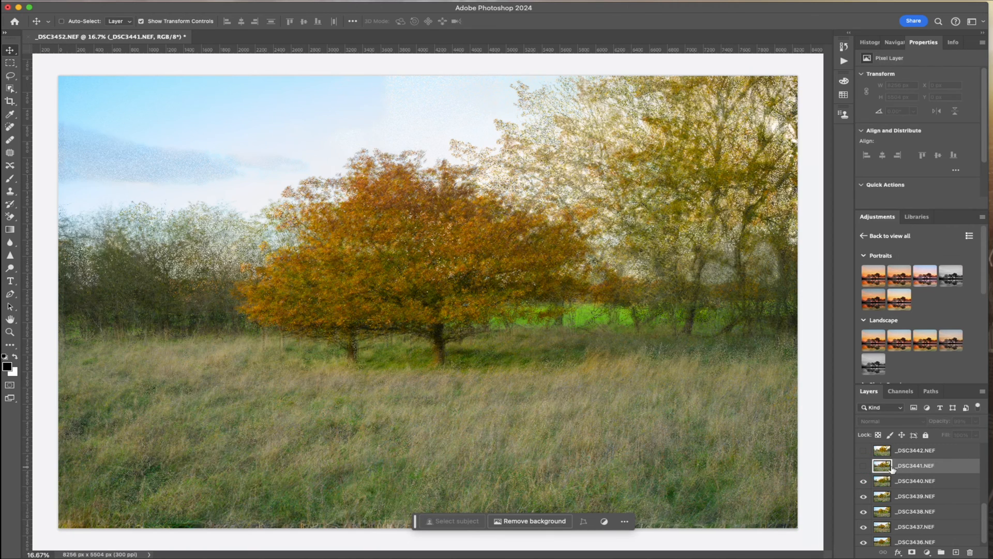
Show layer _DSC3442.NEF at 50% opacity and move it to about X 64 px, Y 90 px so its trunk overlaps those below
{"action": "left_click", "coordinate": [883, 452]}
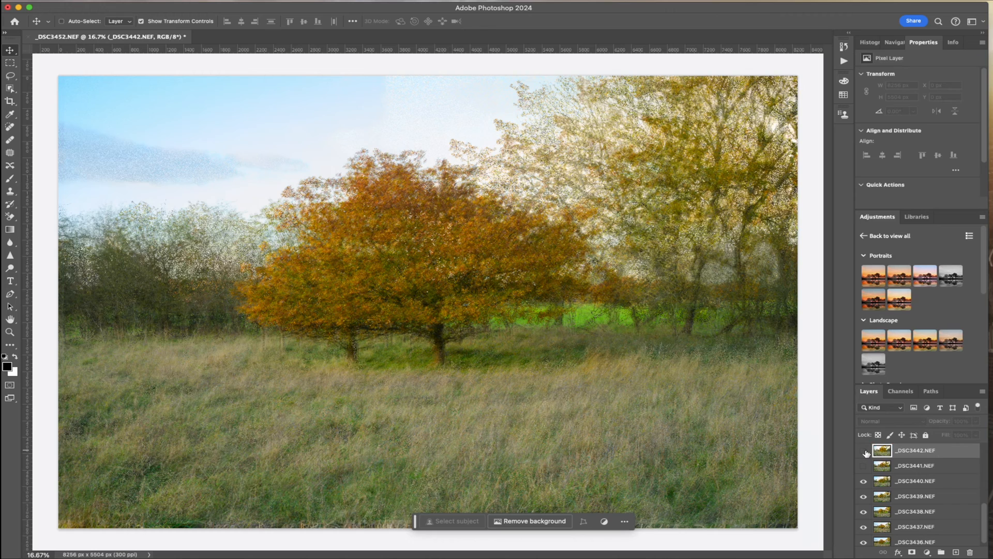
{"action": "left_click", "coordinate": [865, 451]}
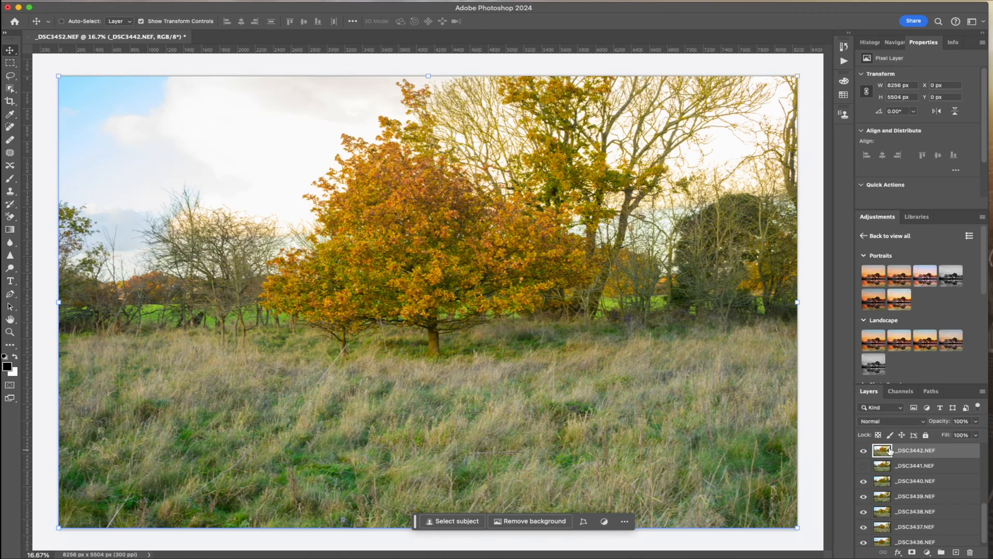
{"action": "left_click", "coordinate": [977, 422]}
{"action": "left_click_drag", "start_coordinate": [976, 436], "coordinate": [952, 437]}
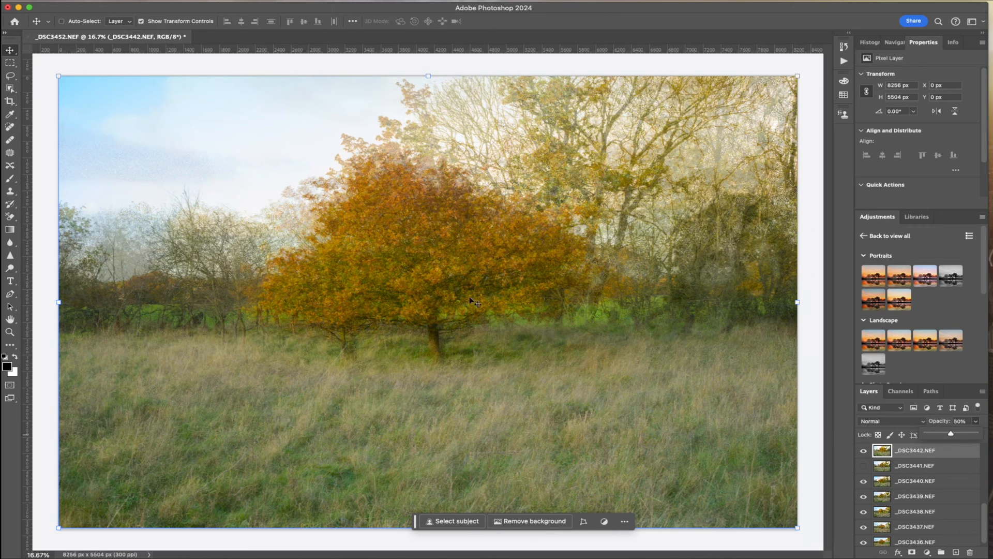
{"action": "mouse_move", "coordinate": [469, 300]}
{"action": "left_mouse_down"}
{"action": "mouse_move", "coordinate": [501, 278]}
{"action": "mouse_move", "coordinate": [510, 255]}
{"action": "mouse_move", "coordinate": [461, 284]}
{"action": "left_mouse_up"}
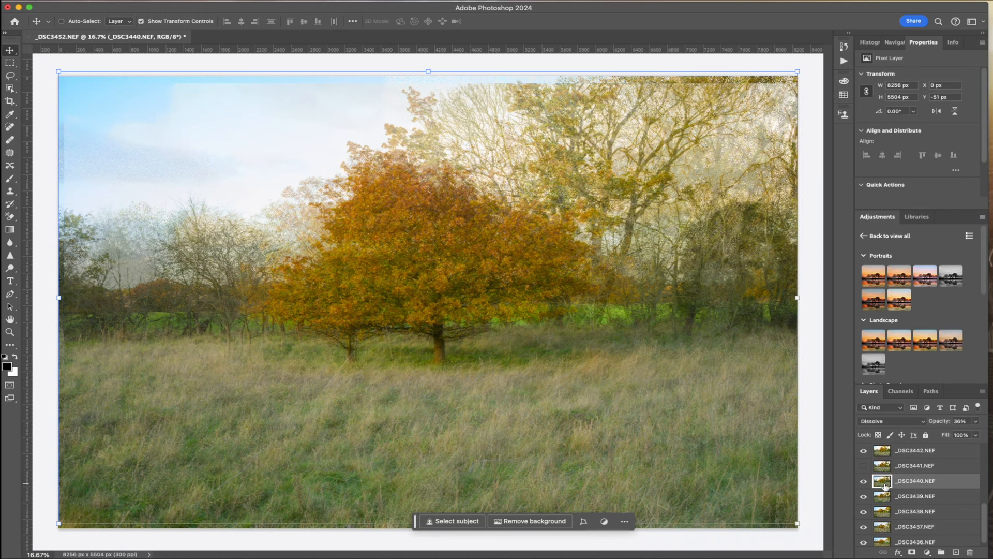
{"action": "left_click", "coordinate": [914, 454]}
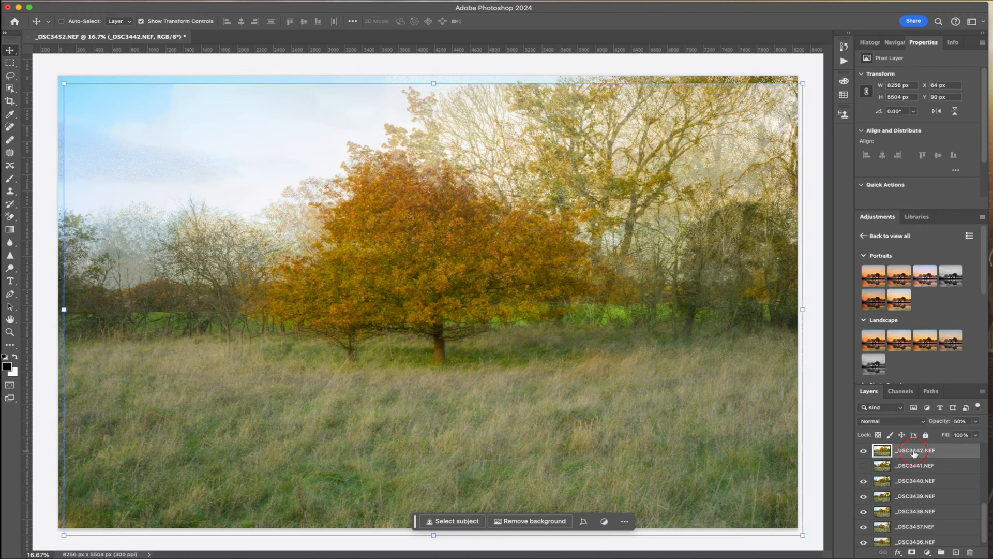
Lower the opacity of layer _DSC3442.NEF to 33% and set its blend mode to Color Burn
{"action": "left_click", "coordinate": [976, 421]}
{"action": "left_click_drag", "start_coordinate": [956, 436], "coordinate": [949, 437]}
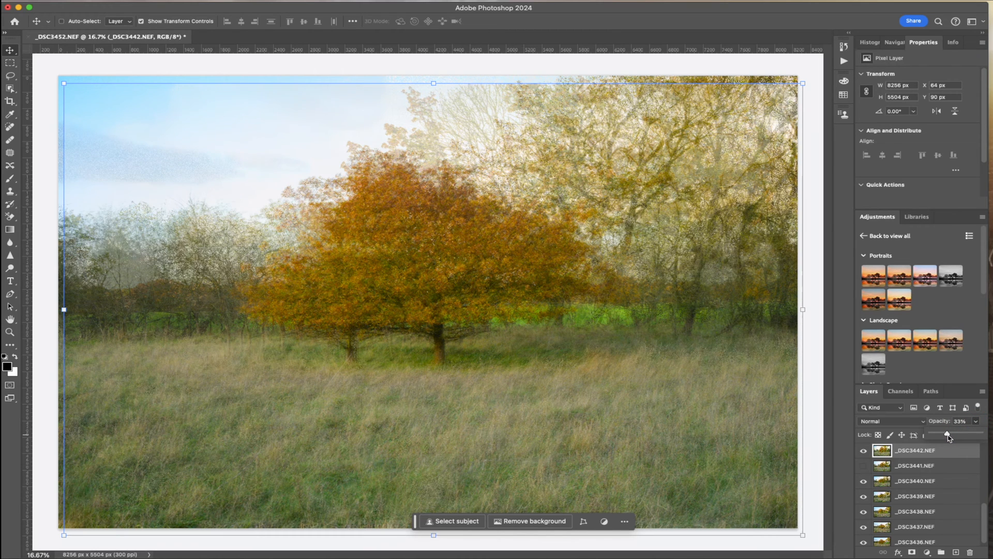
{"action": "left_click", "coordinate": [923, 422]}
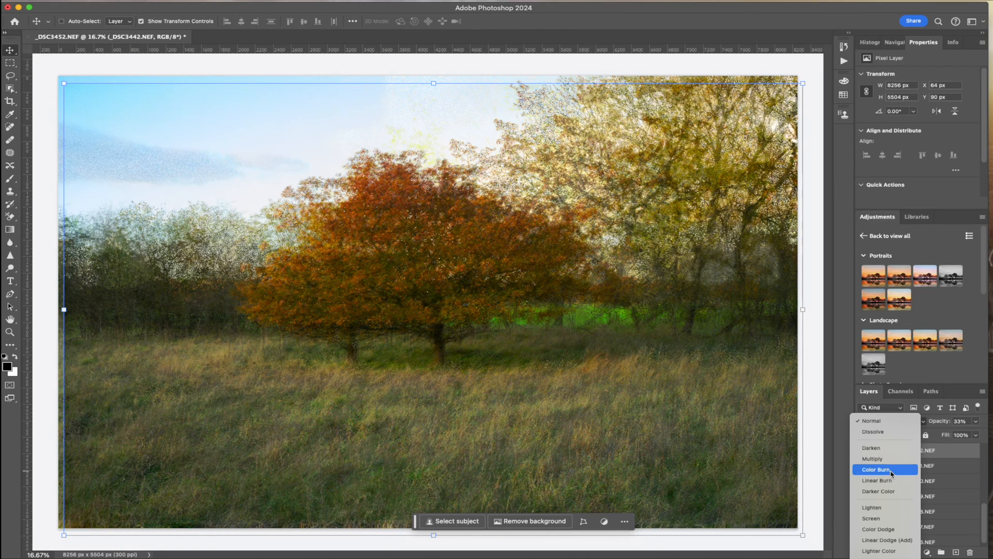
{"action": "left_click", "coordinate": [890, 473]}
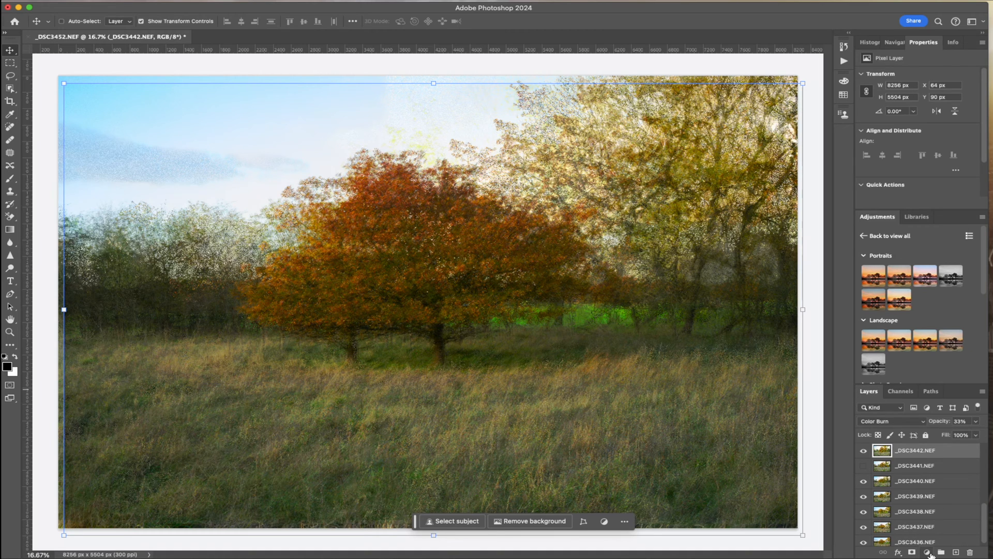
Add a Brightness/Contrast adjustment layer above _DSC3442.NEF and raise its brightness to 43
{"action": "left_click", "coordinate": [930, 555]}
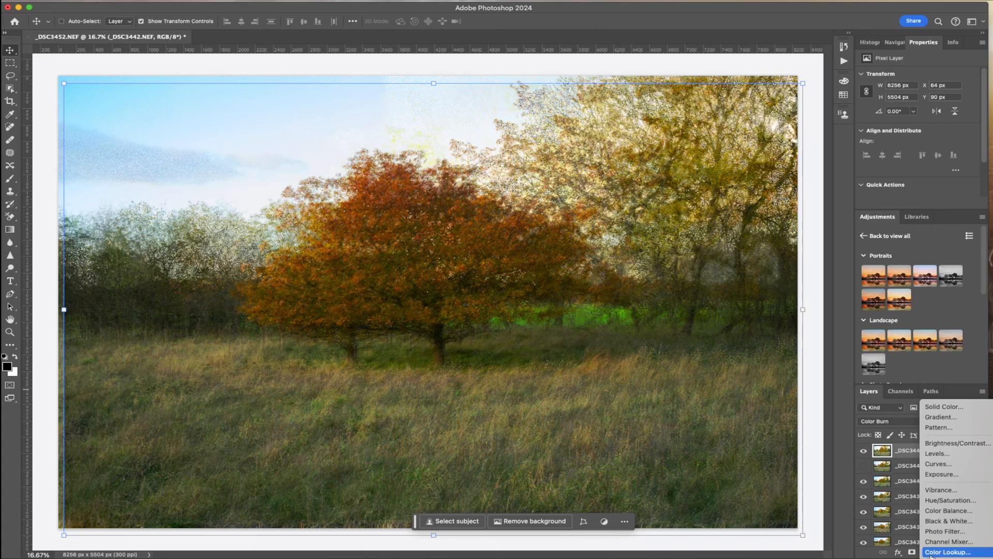
{"action": "left_click", "coordinate": [972, 447]}
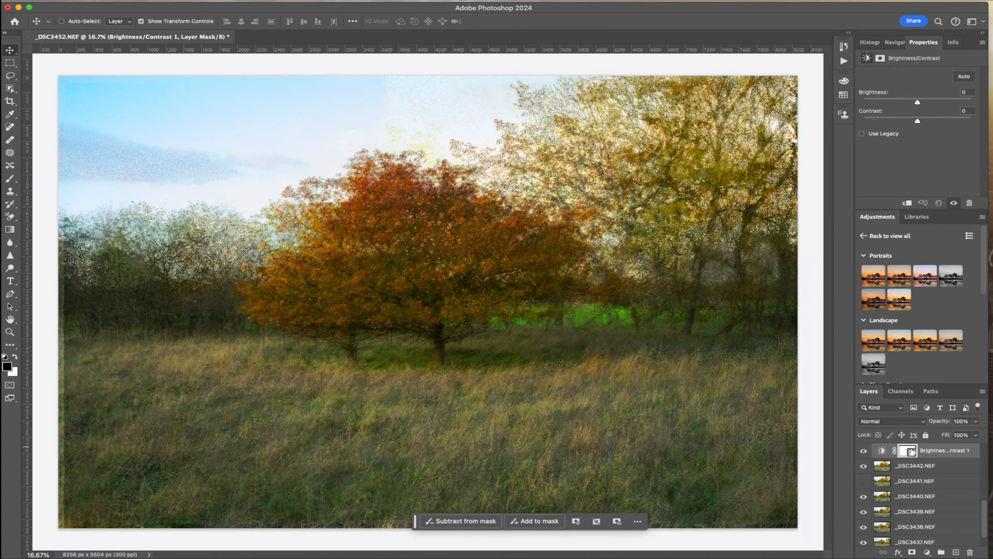
{"action": "left_click_drag", "start_coordinate": [917, 103], "coordinate": [926, 105]}
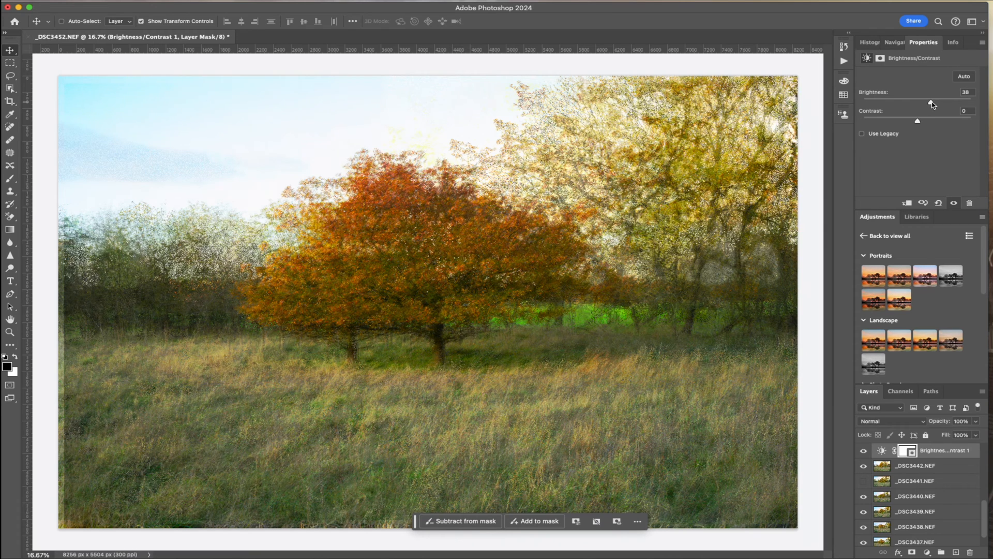
{"action": "left_click_drag", "start_coordinate": [932, 105], "coordinate": [933, 105]}
Clip the Brightness/Contrast adjustment to layer _DSC3442.NEF and raise its brightness to above 75
{"action": "scroll", "coordinate": [925, 506], "scroll_direction": "up", "scroll_amount": 3}
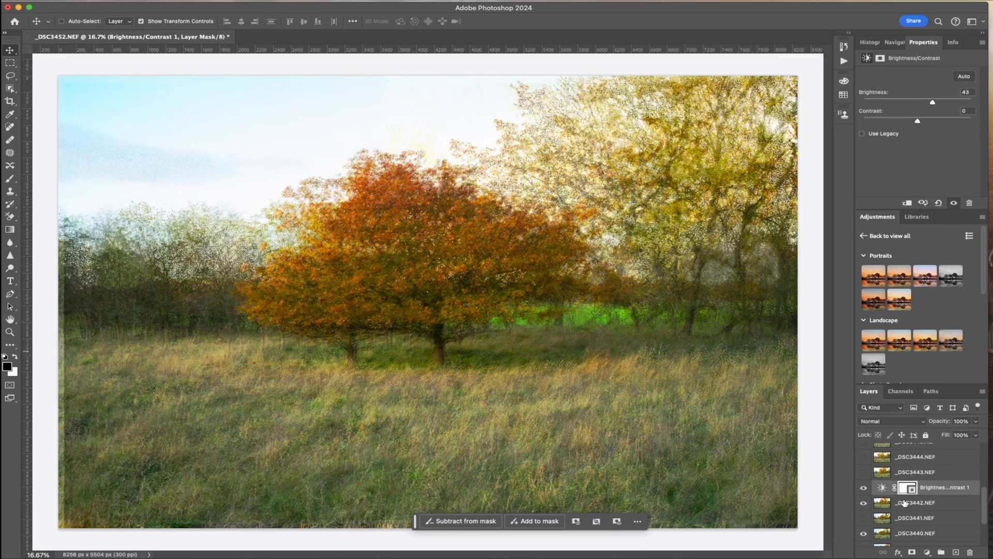
{"action": "left_click", "coordinate": [904, 505]}
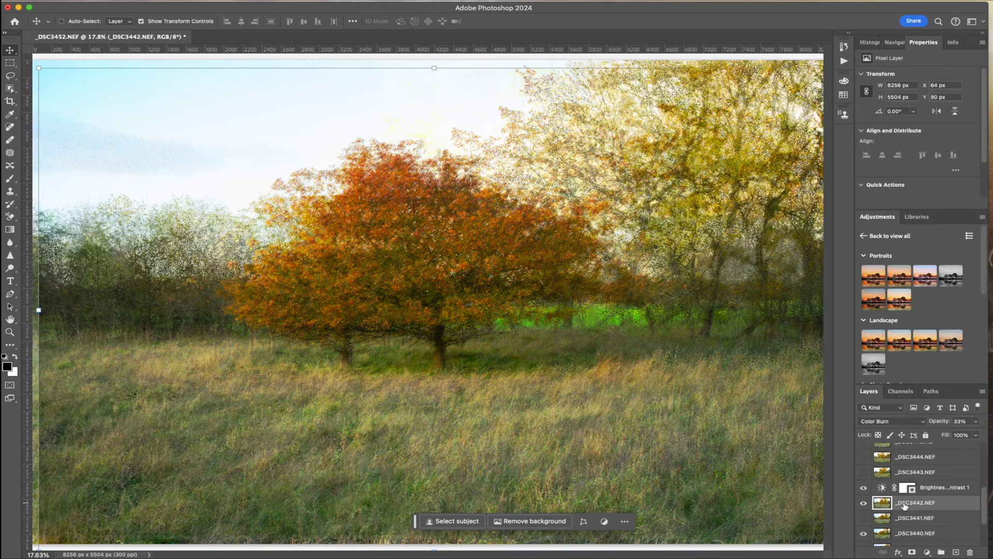
{"action": "left_click", "coordinate": [941, 491]}
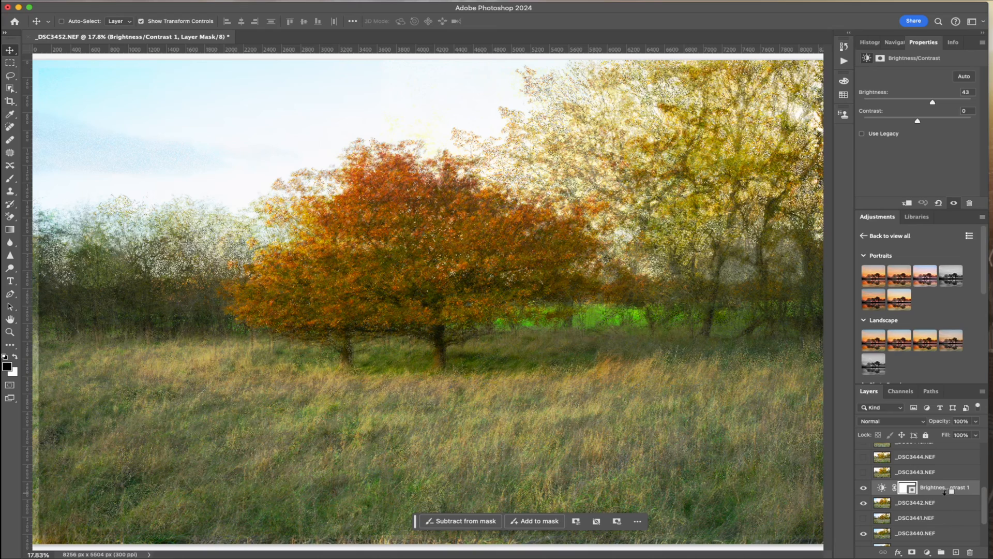
{"action": "left_click", "coordinate": [942, 494], "text": "alt"}
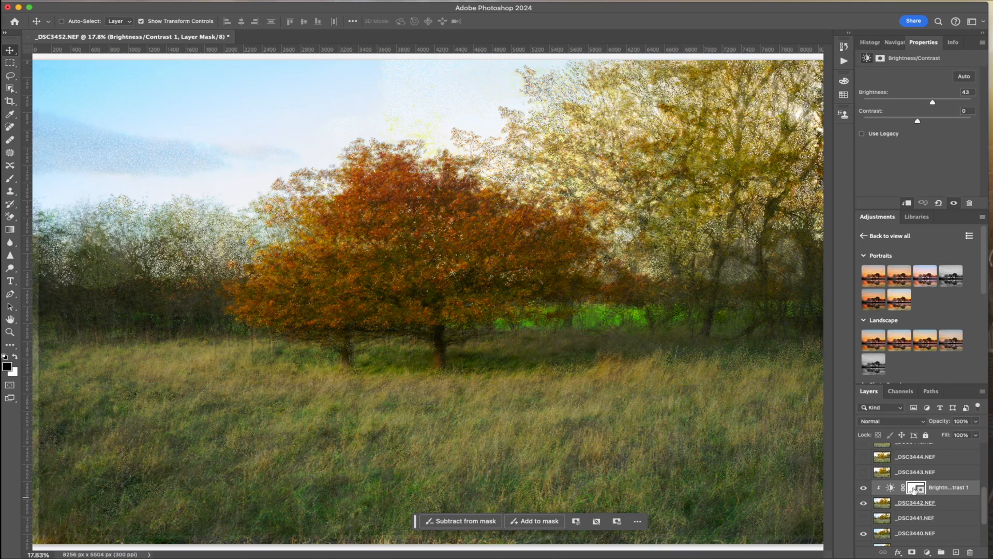
{"action": "left_click", "coordinate": [913, 490]}
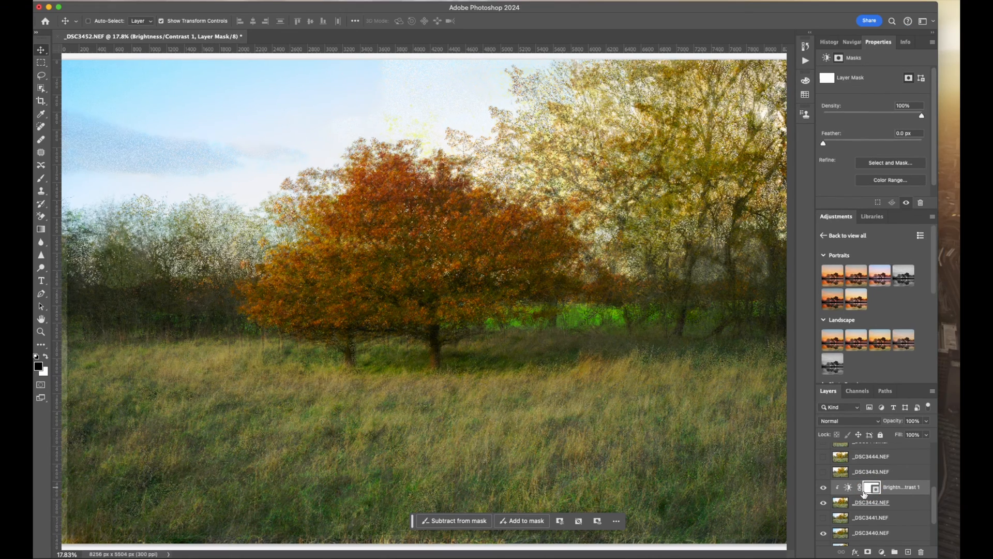
{"action": "left_click", "coordinate": [890, 488]}
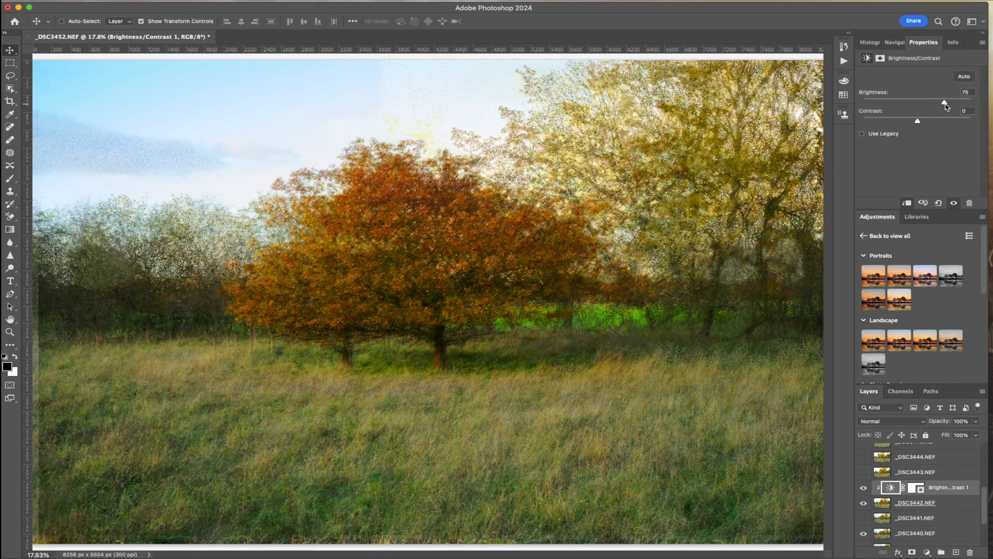
{"action": "left_click_drag", "start_coordinate": [947, 104], "coordinate": [950, 103]}
Show and select layer _DSC3443.NEF, lower its opacity to 30% and preview blend modes such as Screen
{"action": "left_click", "coordinate": [911, 470]}
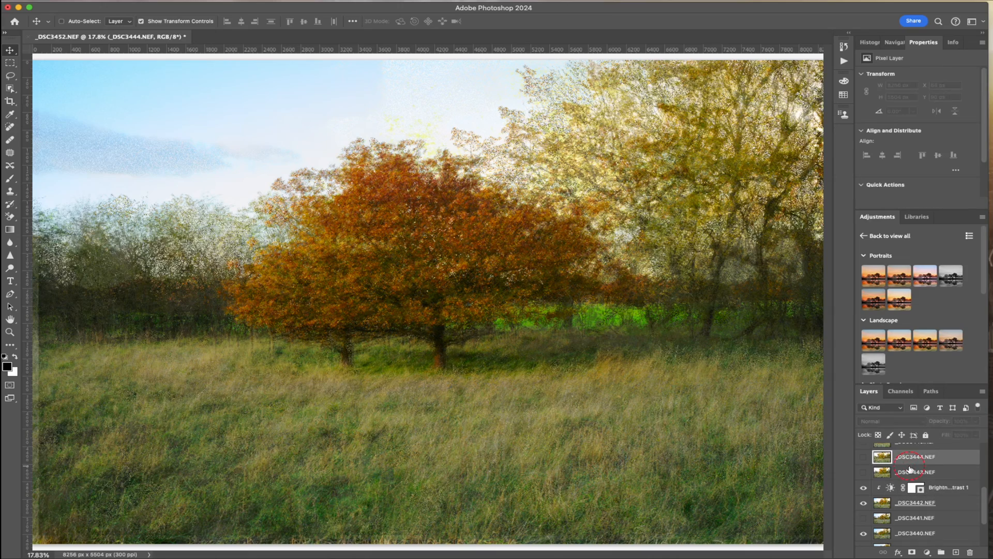
{"action": "left_click", "coordinate": [863, 472]}
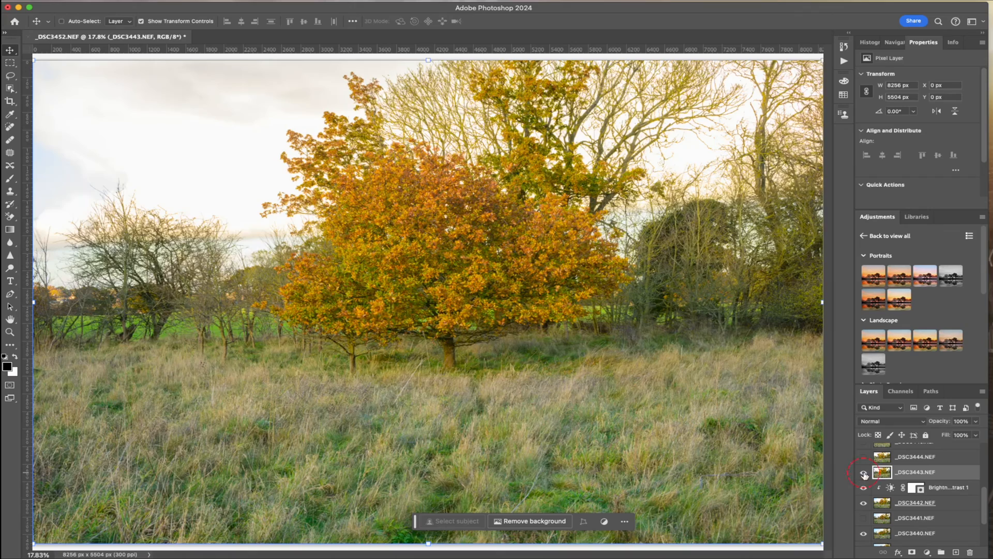
{"action": "left_click", "coordinate": [976, 421]}
{"action": "left_click_drag", "start_coordinate": [977, 435], "coordinate": [943, 437]}
{"action": "left_click", "coordinate": [924, 422]}
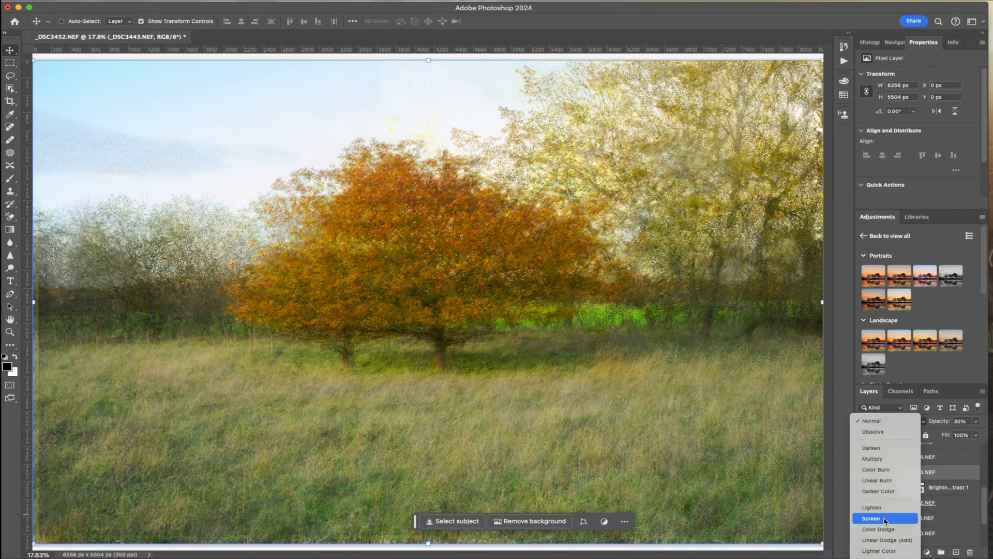
{"action": "scroll", "coordinate": [884, 521], "scroll_direction": "down", "scroll_amount": 5}
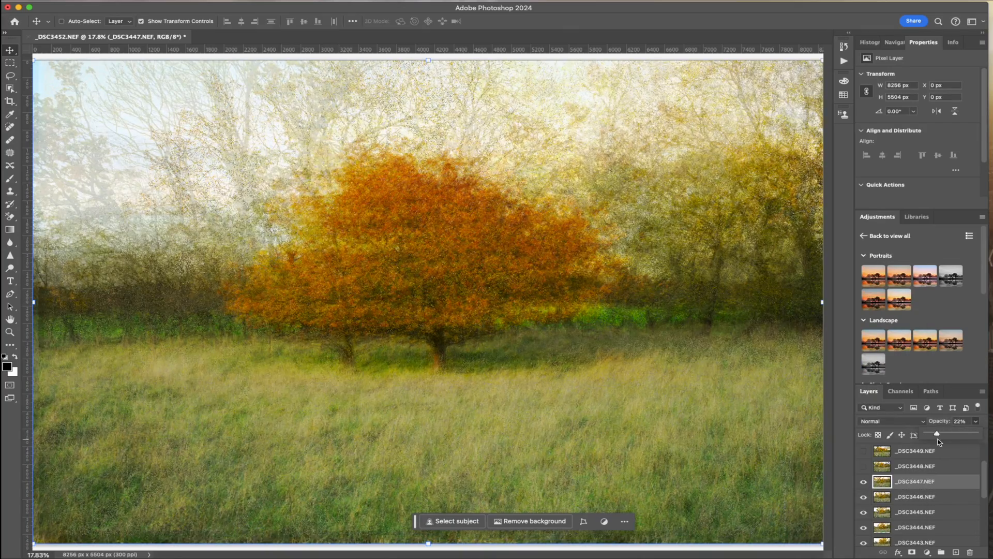
Move layer _DSC3448.NEF to X 0 px, Y 90 px at 20% opacity and set its blend mode to Darker Color
{"action": "left_click", "coordinate": [887, 421]}
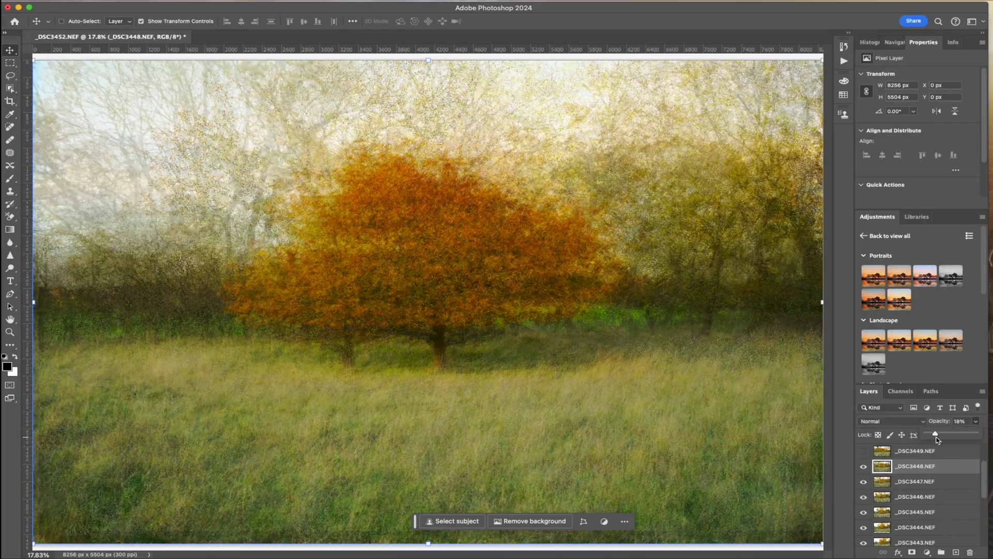
{"action": "mouse_move", "coordinate": [449, 298]}
{"action": "left_mouse_down"}
{"action": "mouse_move", "coordinate": [504, 306]}
{"action": "mouse_move", "coordinate": [447, 306]}
{"action": "left_mouse_up"}
{"action": "left_click", "coordinate": [887, 421]}
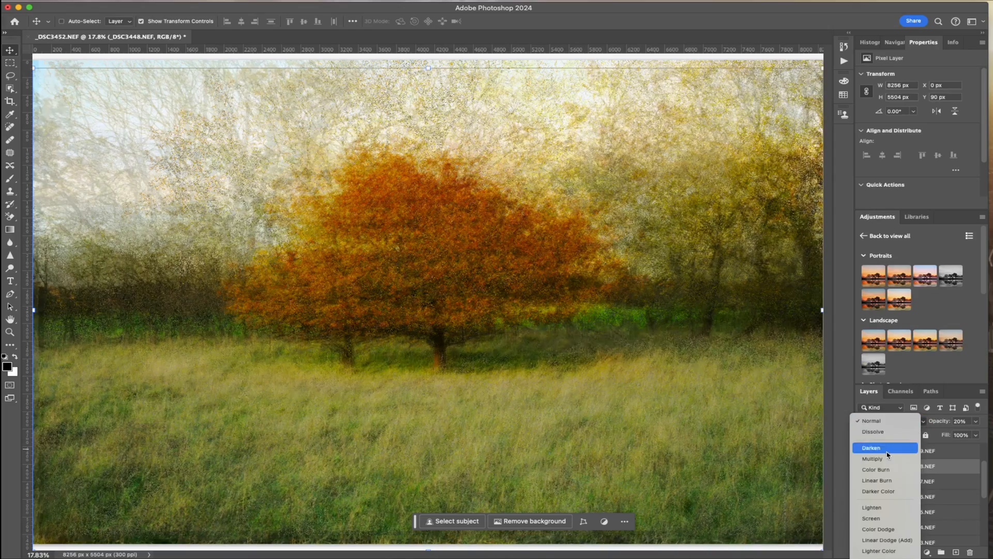
{"action": "left_click", "coordinate": [883, 492]}
Show and select layer _DSC3449.NEF and lower its opacity to about 20%
{"action": "scroll", "coordinate": [876, 469], "scroll_direction": "up", "scroll_amount": 3}
{"action": "left_click", "coordinate": [883, 496]}
{"action": "left_click", "coordinate": [863, 497]}
{"action": "left_click", "coordinate": [975, 421]}
{"action": "left_click_drag", "start_coordinate": [974, 435], "coordinate": [938, 436]}
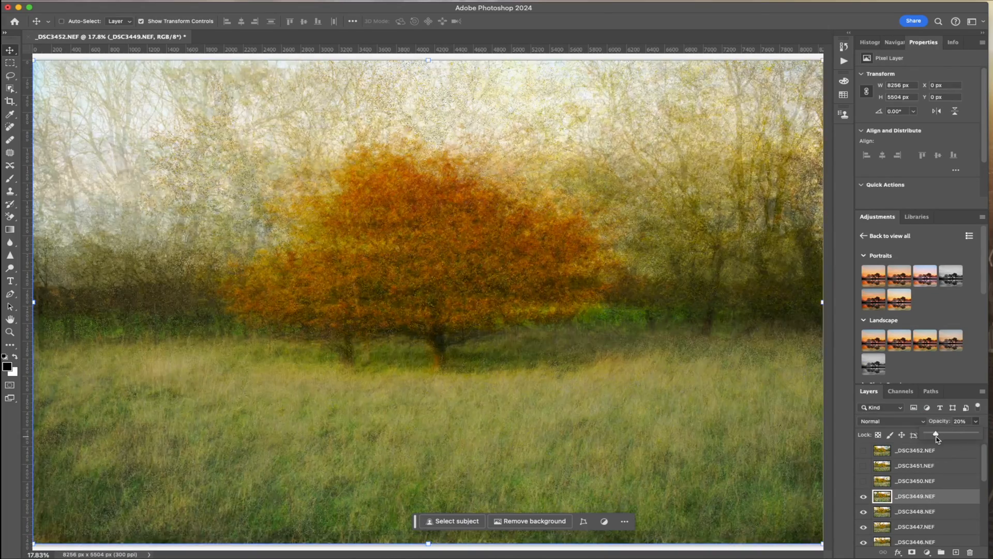
Align the trunk in _DSC3449.NEF with those below while readjusting its opacity, and set its blend mode to Darken
{"action": "left_click_drag", "start_coordinate": [477, 272], "coordinate": [502, 298]}
{"action": "left_click", "coordinate": [975, 421]}
{"action": "left_click_drag", "start_coordinate": [941, 436], "coordinate": [949, 437]}
{"action": "left_click_drag", "start_coordinate": [430, 281], "coordinate": [417, 273]}
{"action": "left_click", "coordinate": [975, 421]}
{"action": "mouse_move", "coordinate": [948, 436]}
{"action": "left_mouse_down"}
{"action": "mouse_move", "coordinate": [940, 436]}
{"action": "mouse_move", "coordinate": [976, 436]}
{"action": "mouse_move", "coordinate": [949, 436]}
{"action": "left_mouse_up"}
{"action": "left_click", "coordinate": [892, 421]}
{"action": "left_click", "coordinate": [883, 448]}
Show layer _DSC3450.NEF at 36% opacity and move it to X 0 px, Y 90 px to align its trunk
{"action": "left_click", "coordinate": [883, 481]}
{"action": "left_click", "coordinate": [863, 481]}
{"action": "left_click", "coordinate": [975, 421]}
{"action": "mouse_move", "coordinate": [437, 292]}
{"action": "left_mouse_down"}
{"action": "mouse_move", "coordinate": [445, 304]}
{"action": "mouse_move", "coordinate": [437, 300]}
{"action": "left_mouse_up"}
Lower the opacity of _DSC3450.NEF to 17% and set its blend mode to Color Burn
{"action": "left_click", "coordinate": [975, 421]}
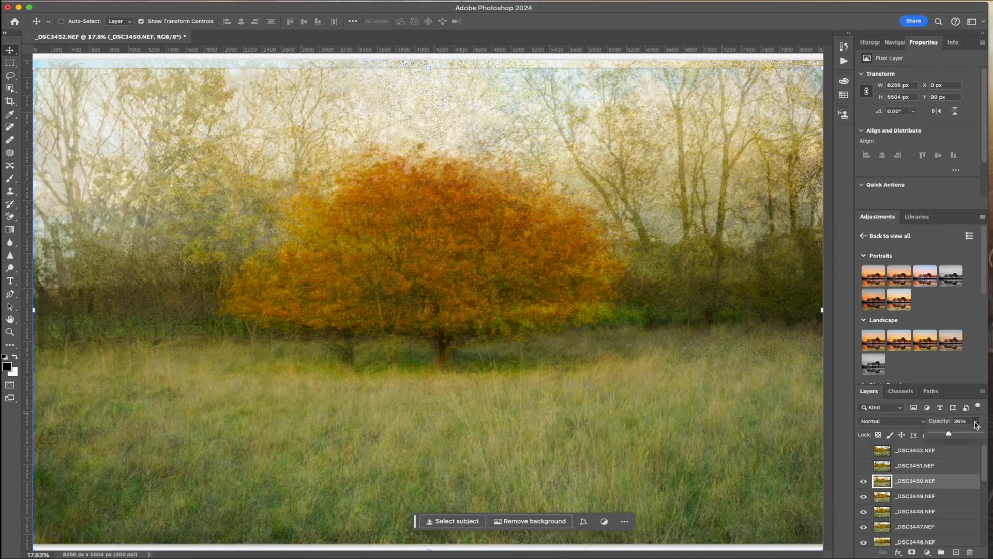
{"action": "left_click_drag", "start_coordinate": [949, 436], "coordinate": [945, 436]}
{"action": "left_click", "coordinate": [892, 421]}
{"action": "left_click", "coordinate": [885, 470]}
Show layer _DSC3451.NEF at 30% opacity and move it to X 0 px, Y 90 px to align its trunk
{"action": "left_click", "coordinate": [883, 466]}
{"action": "left_click", "coordinate": [864, 465]}
{"action": "left_click", "coordinate": [975, 421]}
{"action": "mouse_move", "coordinate": [448, 266]}
{"action": "left_mouse_down"}
{"action": "mouse_move", "coordinate": [463, 274]}
{"action": "mouse_move", "coordinate": [447, 273]}
{"action": "left_mouse_up"}
Set the opacity of _DSC3451.NEF to 16% and its blend mode to Darker Color
{"action": "left_click", "coordinate": [925, 423]}
{"action": "left_click", "coordinate": [976, 421]}
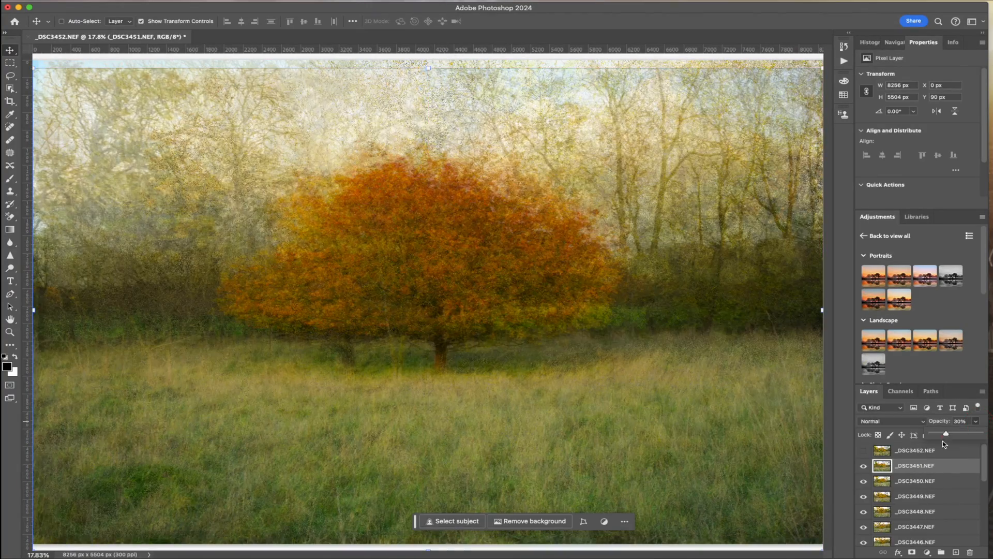
{"action": "left_click_drag", "start_coordinate": [945, 437], "coordinate": [948, 438]}
{"action": "left_click", "coordinate": [924, 422]}
{"action": "left_click", "coordinate": [895, 421]}
Show layer _DSC3452.NEF at 39% opacity and move it to X 118 px, Y 0 px to align its trunk
{"action": "left_click", "coordinate": [915, 451]}
{"action": "left_click", "coordinate": [864, 450]}
{"action": "left_click", "coordinate": [976, 421]}
{"action": "left_click_drag", "start_coordinate": [433, 310], "coordinate": [444, 310]}
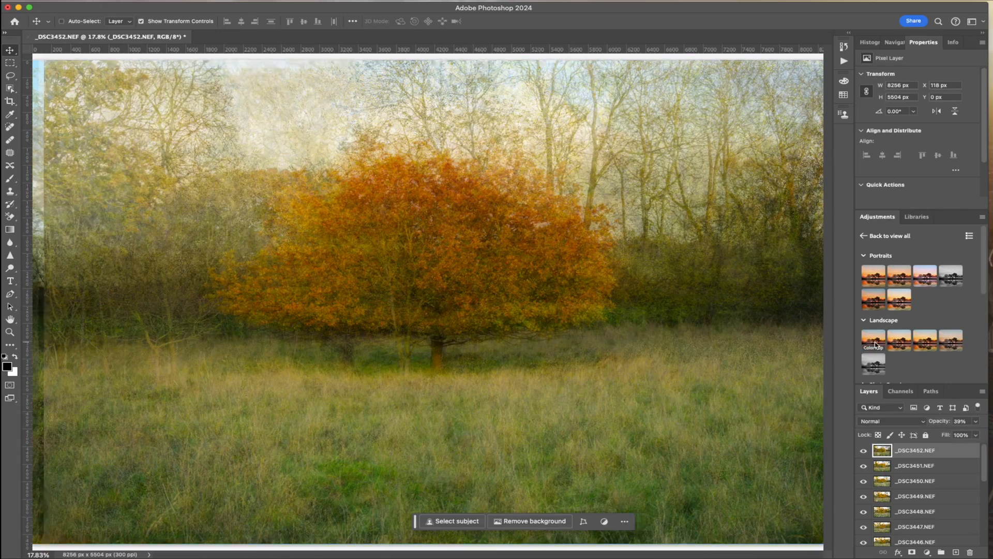
Set the blend mode of _DSC3452.NEF to Soft Light and lower its opacity to about 14%
{"action": "left_click", "coordinate": [925, 423]}
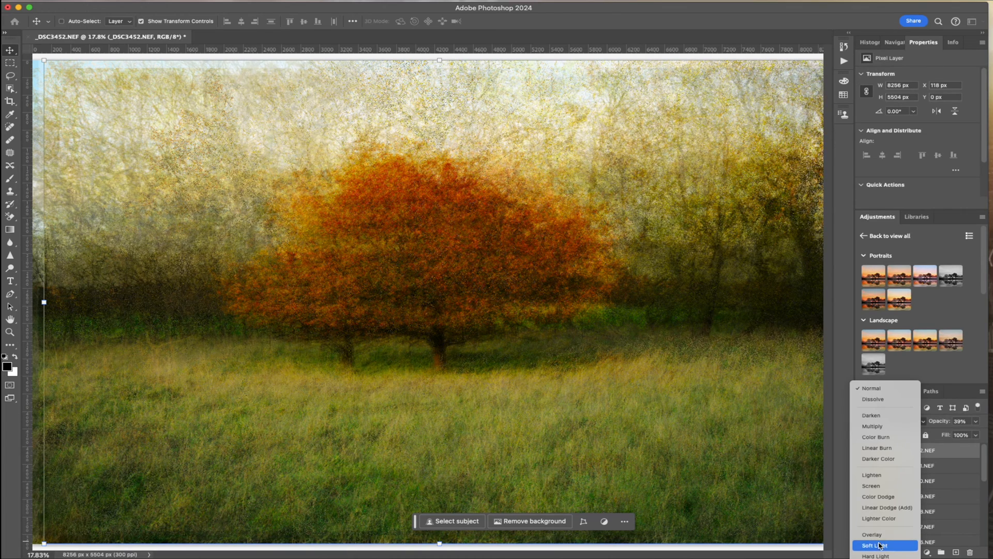
{"action": "left_click", "coordinate": [879, 546]}
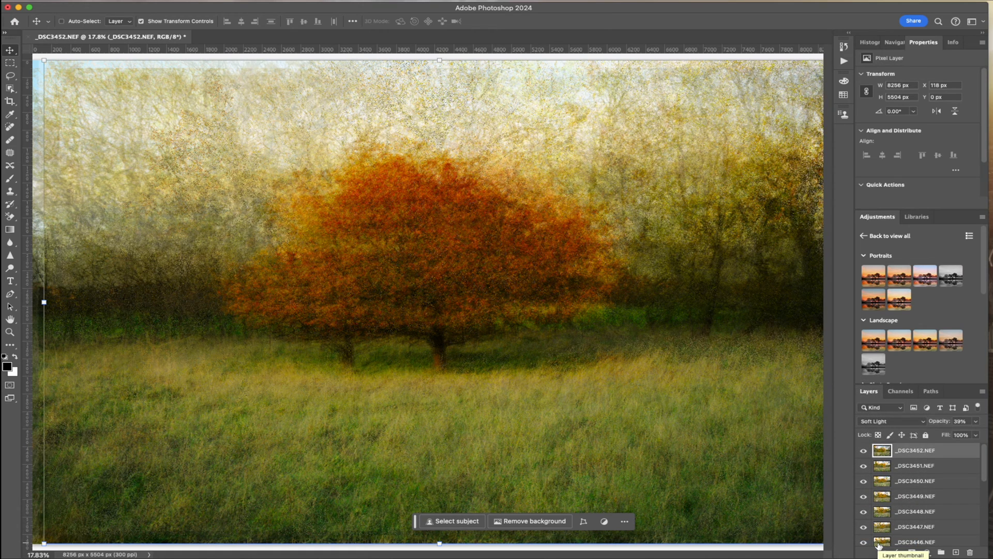
{"action": "left_click", "coordinate": [975, 423]}
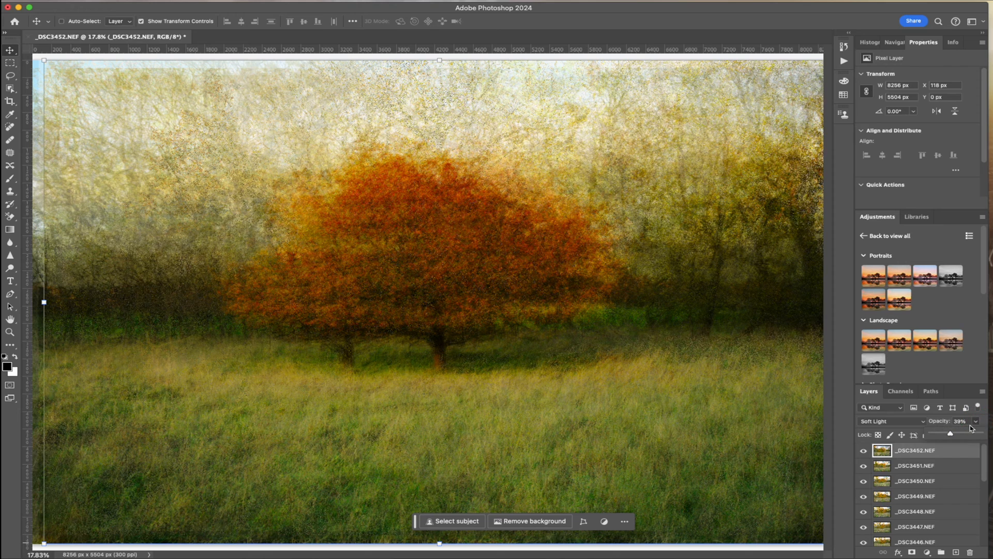
{"action": "left_click_drag", "start_coordinate": [950, 433], "coordinate": [940, 435]}
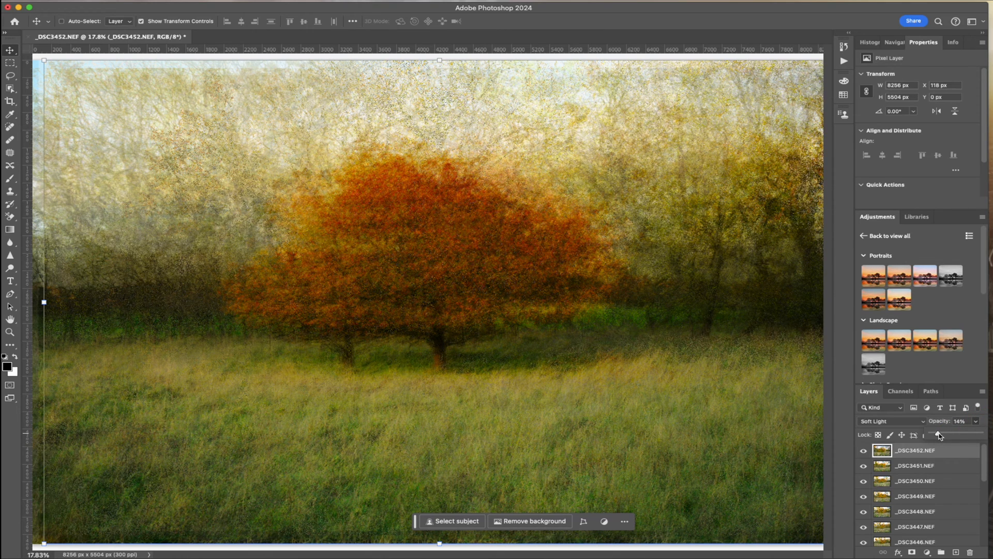
Check the blend mode and opacity of each layer from _DSC3451.NEF down to _DSC3447.NEF
{"action": "left_click", "coordinate": [882, 467]}
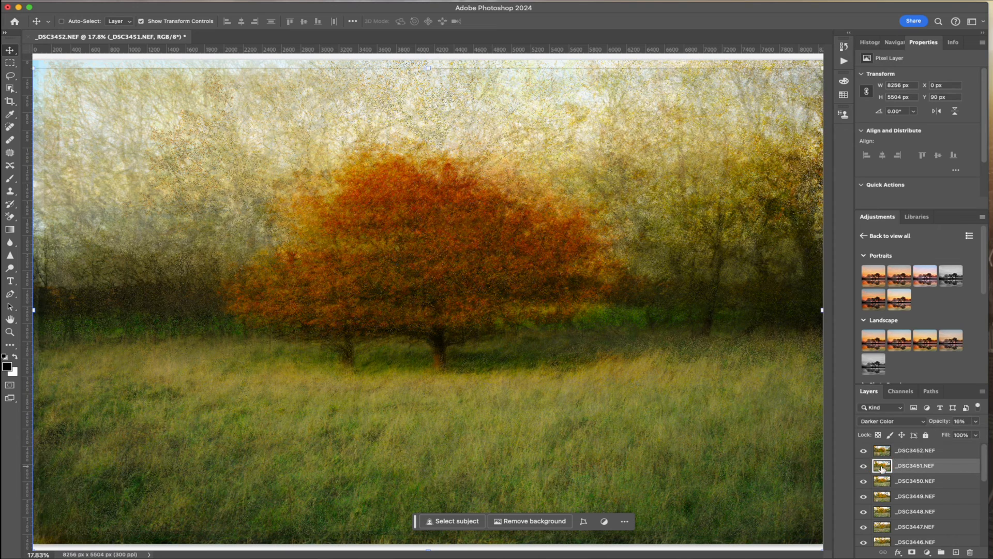
{"action": "left_click", "coordinate": [888, 482]}
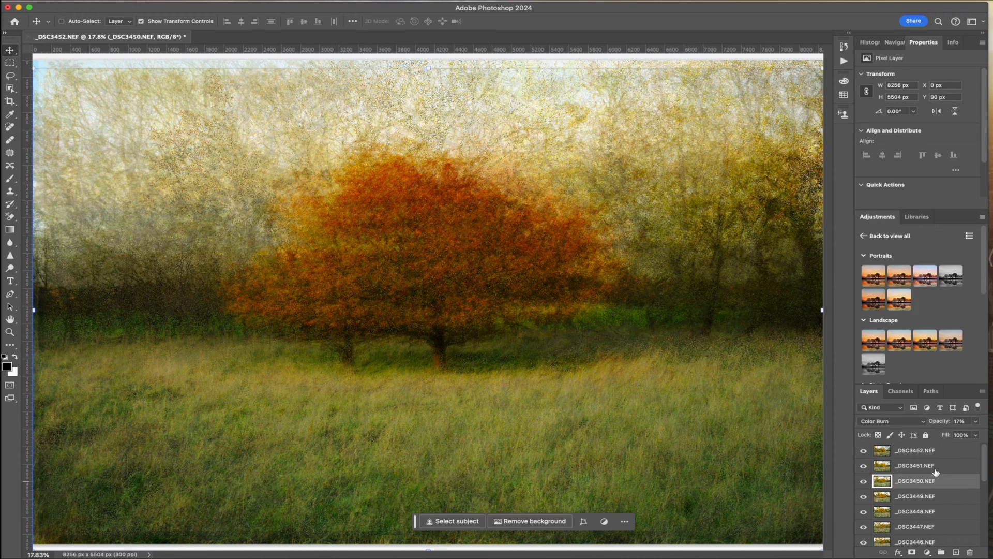
{"action": "left_click", "coordinate": [888, 498]}
{"action": "left_click", "coordinate": [890, 513]}
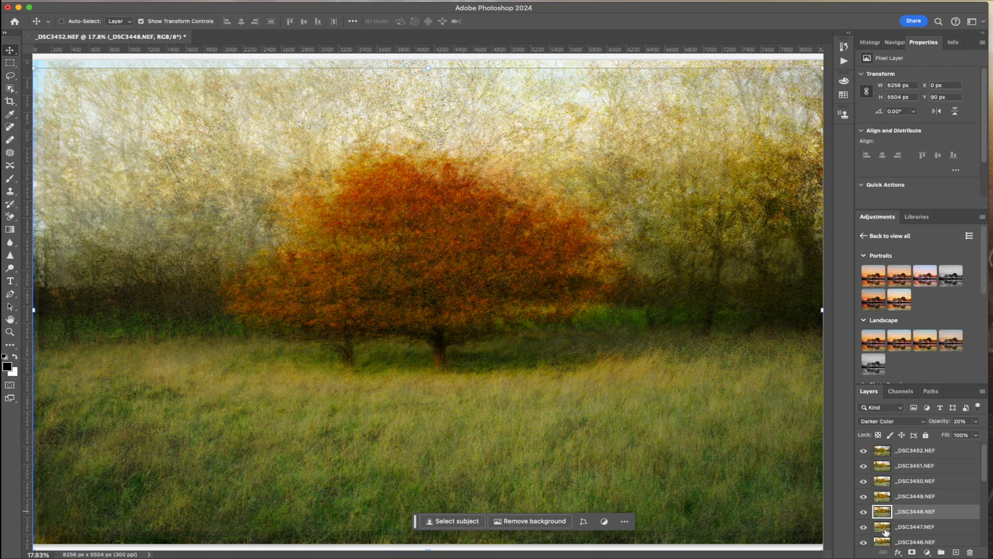
{"action": "left_click", "coordinate": [886, 528]}
{"action": "scroll", "coordinate": [886, 531], "scroll_direction": "down", "scroll_amount": 4}
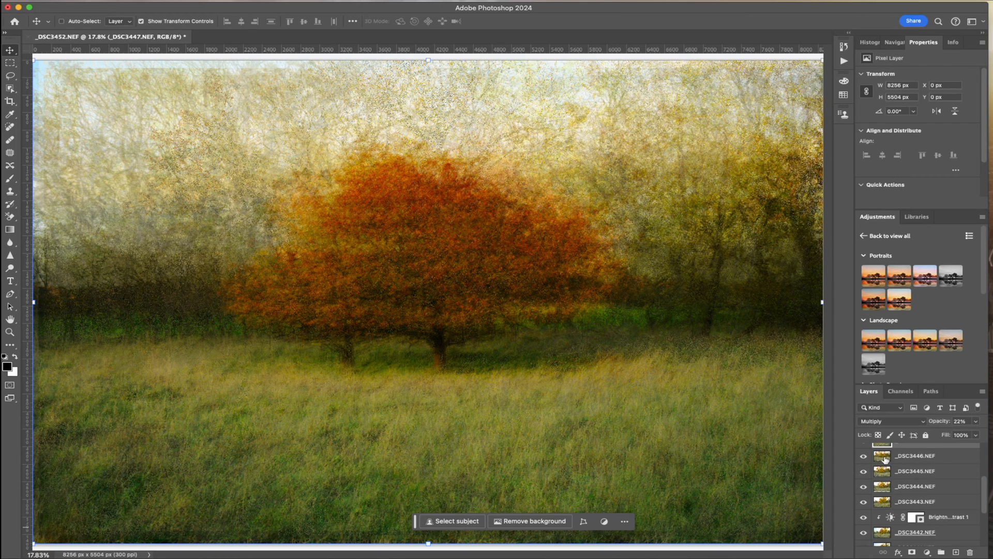
Select layer _DSC3445.NEF and fine-tune its opacity slightly upward
{"action": "left_click", "coordinate": [884, 472]}
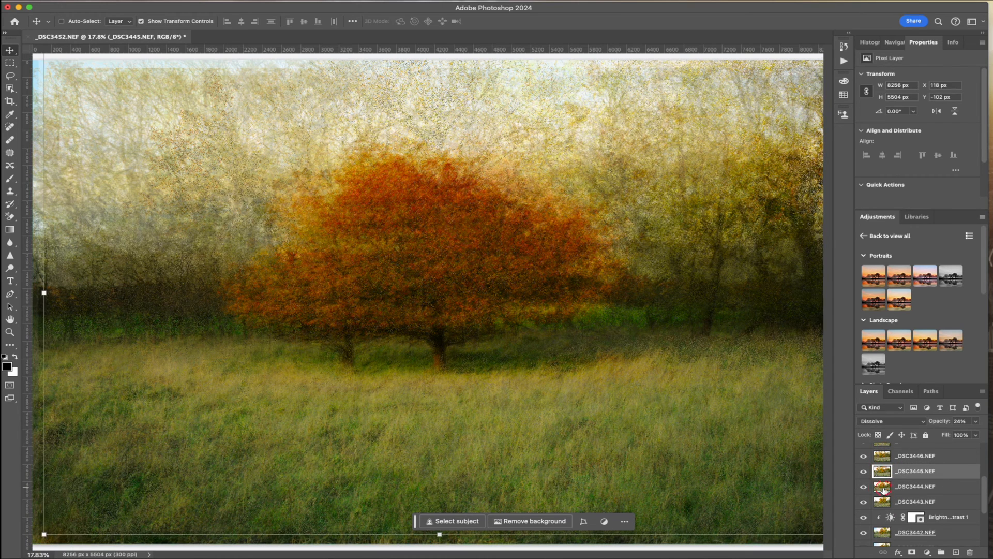
{"action": "left_click", "coordinate": [977, 422]}
{"action": "left_click_drag", "start_coordinate": [942, 434], "coordinate": [946, 436]}
Select layer _DSC3444.NEF and fine-tune its opacity slightly upward
{"action": "left_click", "coordinate": [885, 486]}
{"action": "left_click", "coordinate": [884, 486]}
{"action": "scroll", "coordinate": [885, 486], "scroll_direction": "down", "scroll_amount": 3}
{"action": "scroll", "coordinate": [885, 485], "scroll_direction": "down", "scroll_amount": 1}
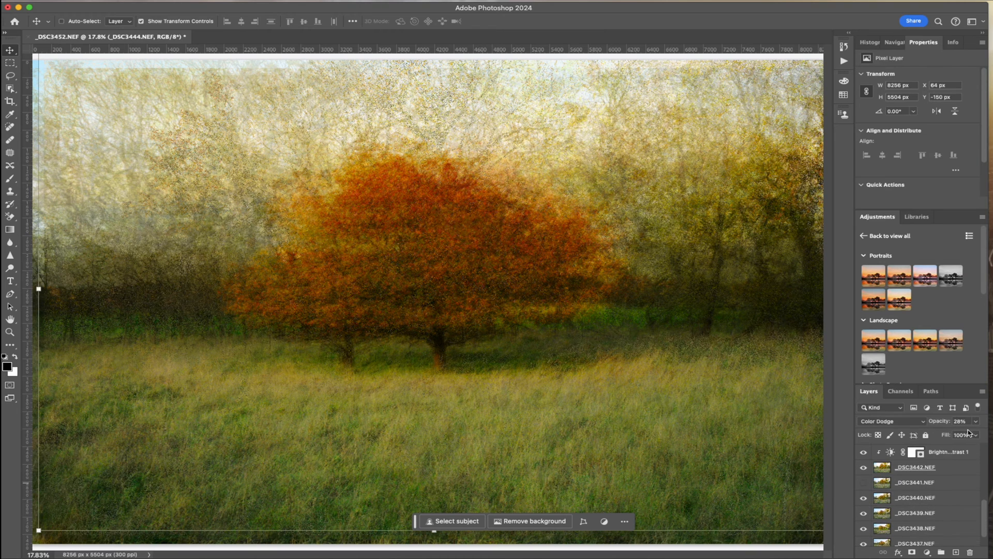
{"action": "left_click", "coordinate": [976, 422]}
{"action": "left_click_drag", "start_coordinate": [945, 436], "coordinate": [947, 436]}
Check the blend mode and opacity of layers _DSC3442.NEF, _DSC3441.NEF and _DSC3440.NEF in turn
{"action": "left_click", "coordinate": [886, 468]}
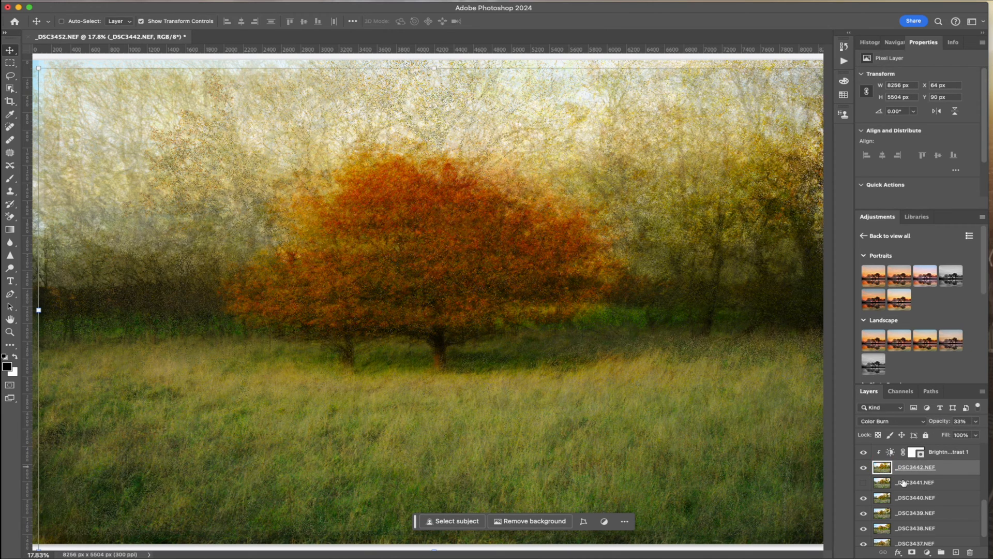
{"action": "left_click", "coordinate": [882, 484]}
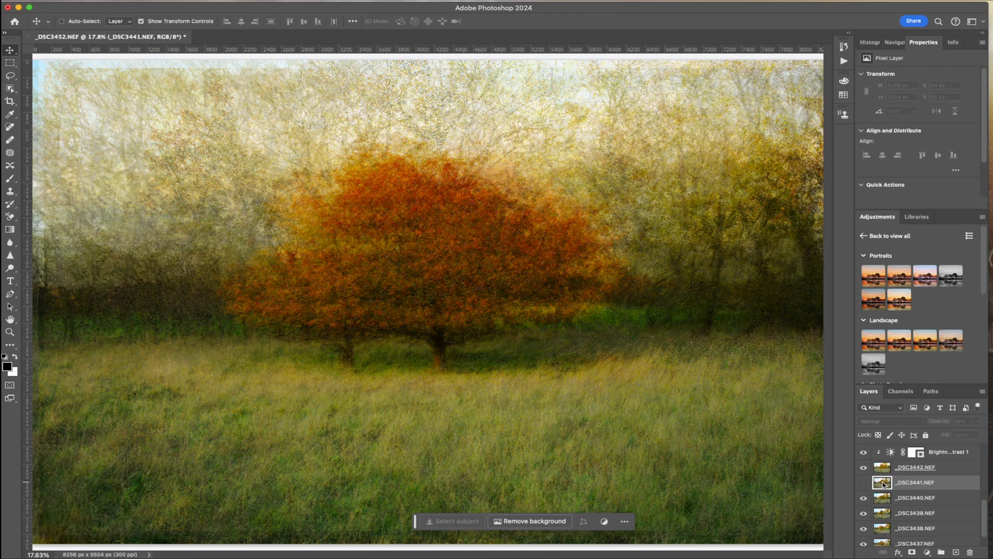
{"action": "left_click", "coordinate": [883, 497]}
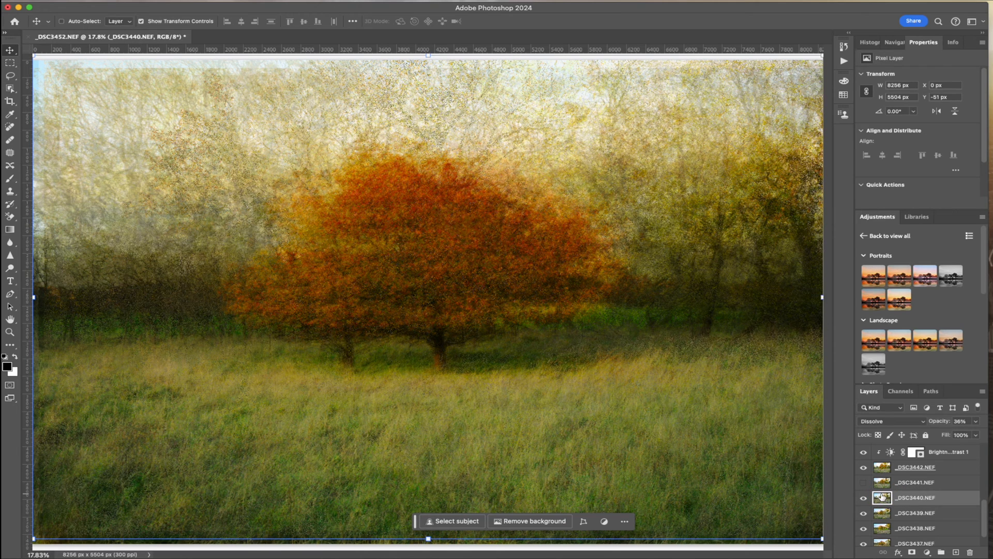
Select layer _DSC3439.NEF and fine-tune its opacity slightly downward
{"action": "left_click", "coordinate": [883, 512]}
{"action": "scroll", "coordinate": [882, 512], "scroll_direction": "down", "scroll_amount": 1}
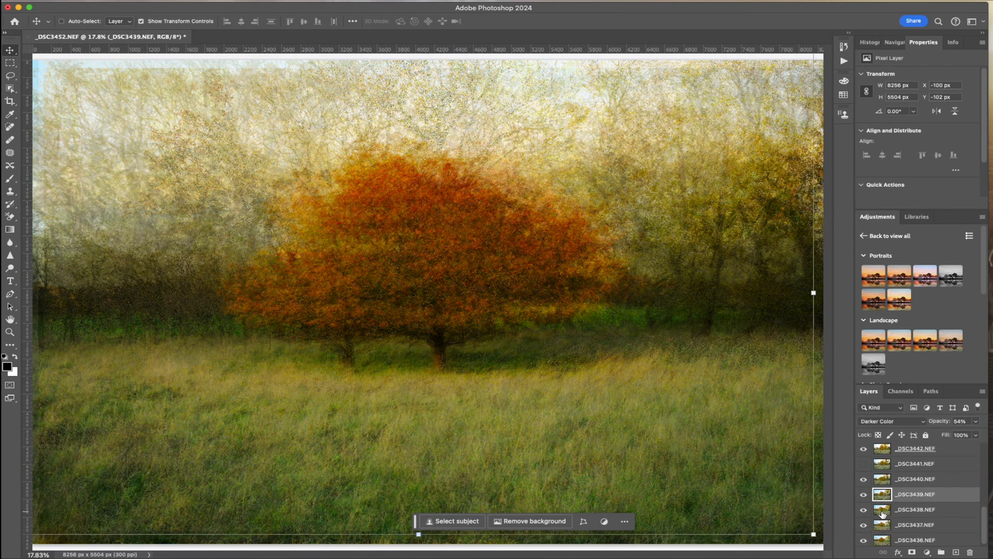
{"action": "left_click", "coordinate": [977, 422]}
{"action": "left_click_drag", "start_coordinate": [958, 434], "coordinate": [952, 437]}
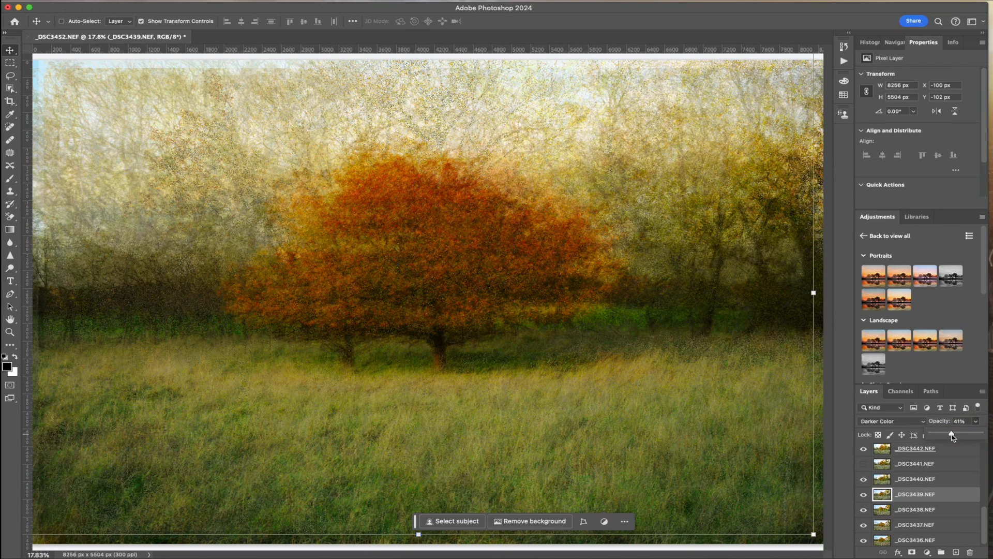
Select layer _DSC3438.NEF and fine-tune its opacity slightly downward
{"action": "left_click", "coordinate": [886, 511]}
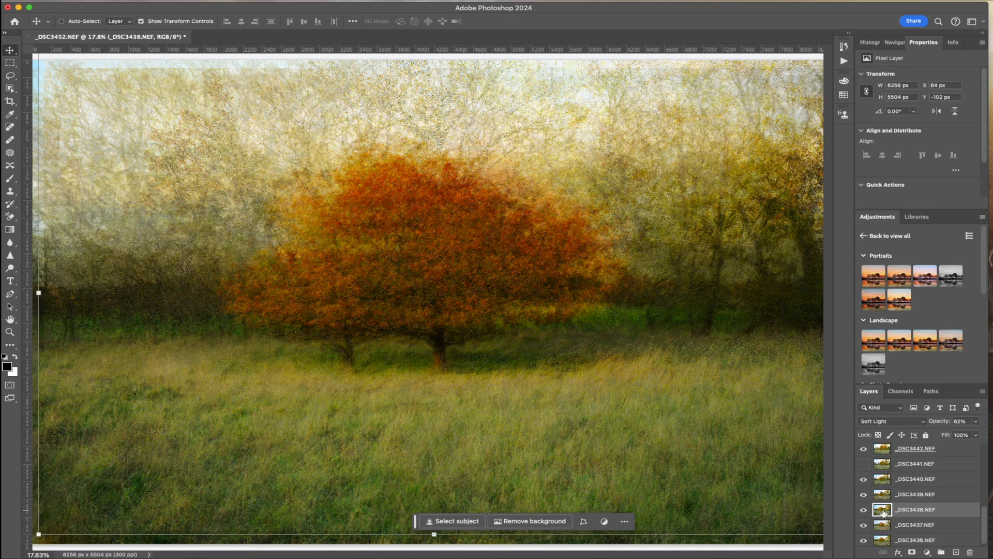
{"action": "left_click", "coordinate": [977, 422]}
{"action": "left_click_drag", "start_coordinate": [963, 436], "coordinate": [955, 437]}
Lower the opacity of layer _DSC3437.NEF to 49% and select the lowest layer, _DSC3436.NEF
{"action": "left_click", "coordinate": [887, 526]}
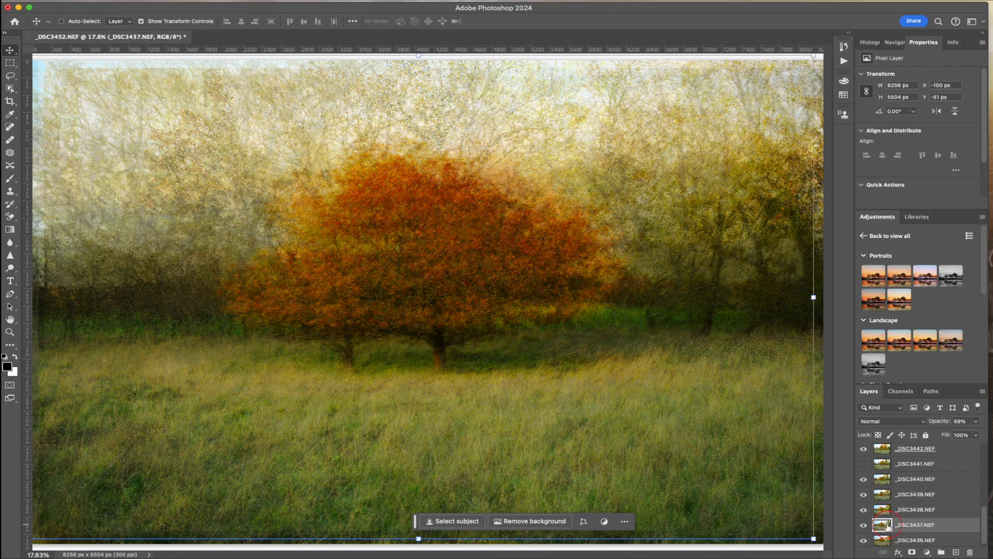
{"action": "left_click", "coordinate": [976, 421]}
{"action": "left_click_drag", "start_coordinate": [963, 436], "coordinate": [957, 436]}
{"action": "scroll", "coordinate": [914, 517], "scroll_direction": "down", "scroll_amount": 1}
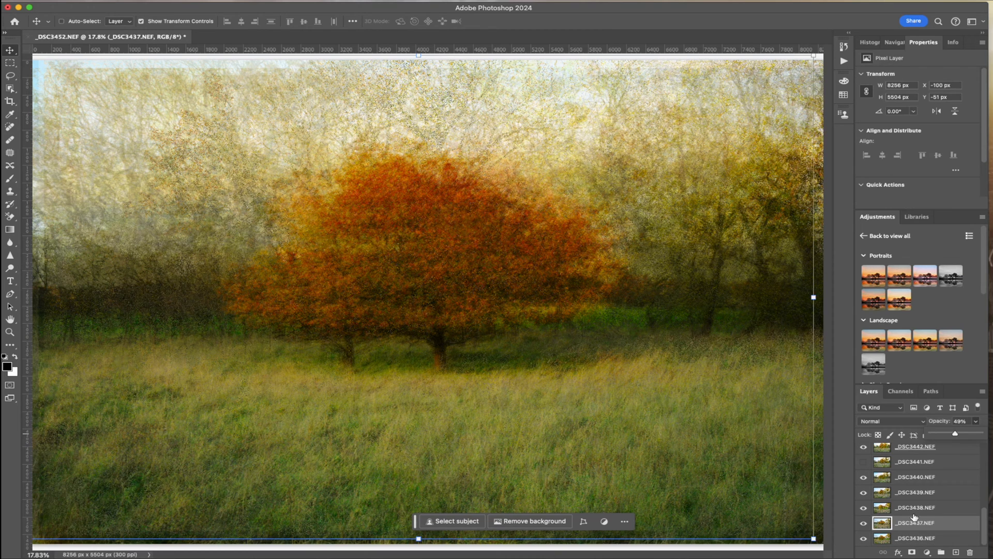
{"action": "left_click", "coordinate": [883, 538]}
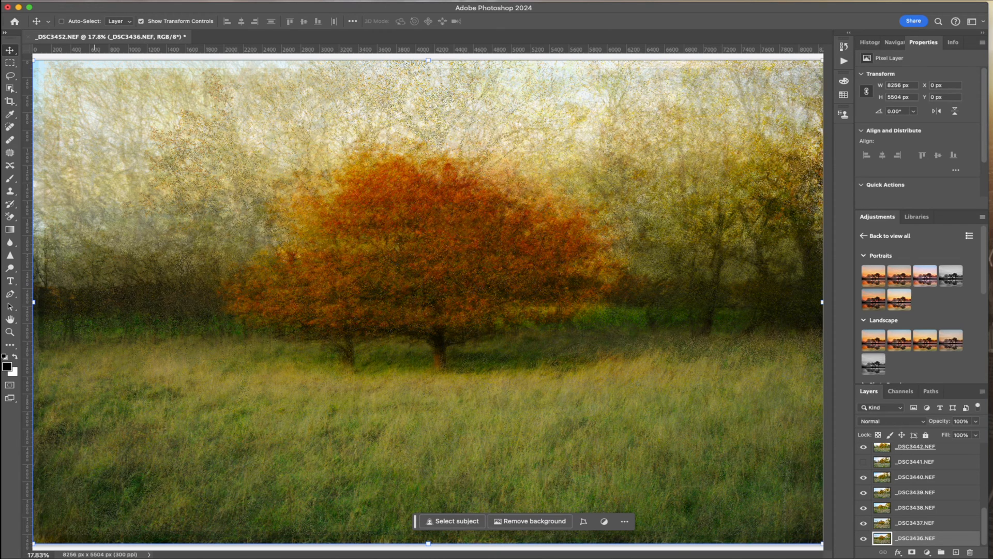
Save a layered Photoshop copy as _DSC3452.psd in the Pep Ventosa finished psd folder
{"action": "left_click", "coordinate": [124, 0]}
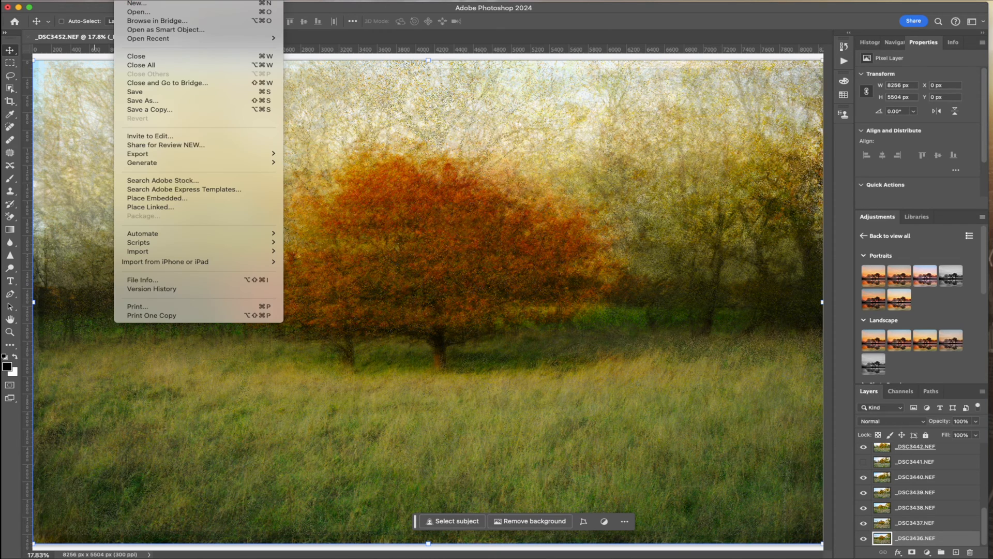
{"action": "left_click", "coordinate": [148, 109]}
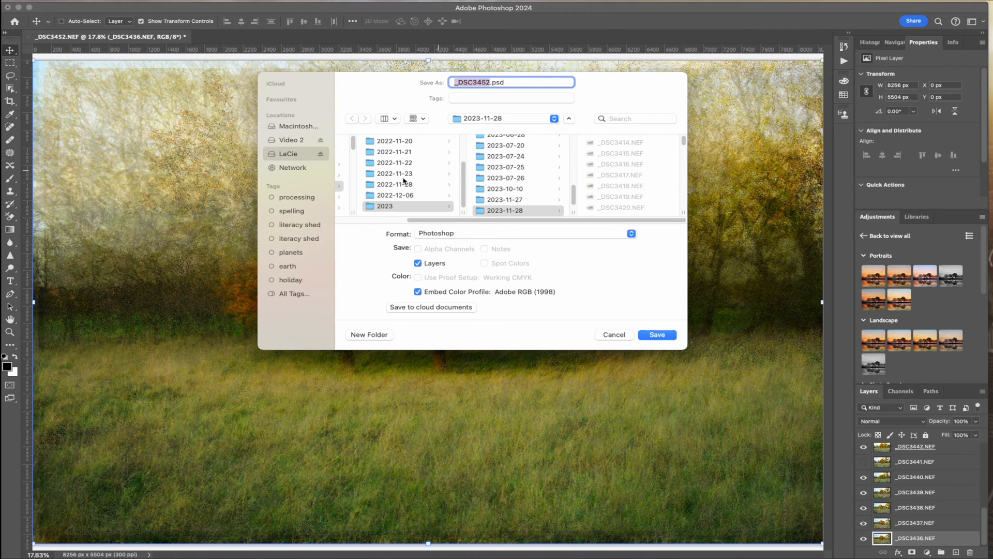
{"action": "scroll", "coordinate": [388, 171], "scroll_direction": "left", "scroll_amount": 3}
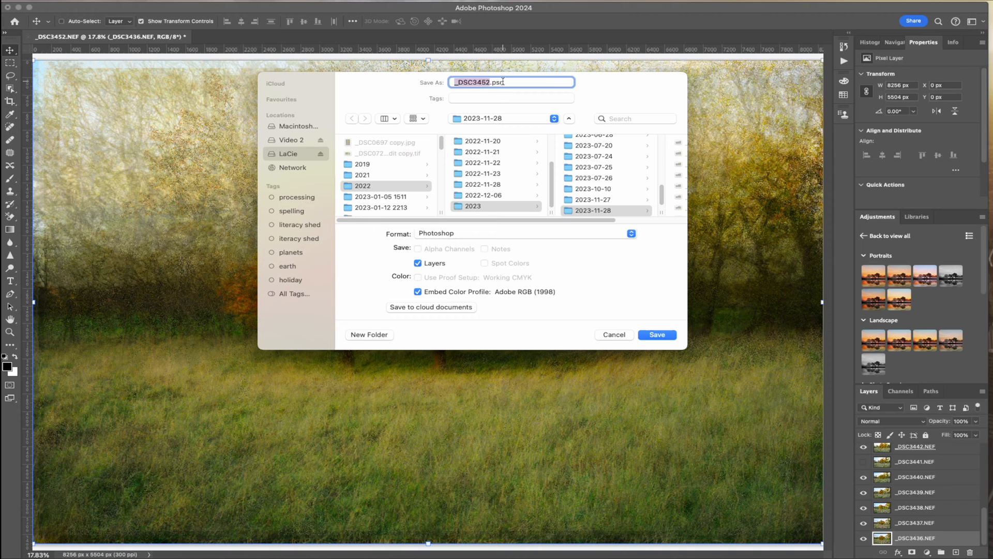
{"action": "scroll", "coordinate": [399, 194], "scroll_direction": "down", "scroll_amount": 2}
{"action": "scroll", "coordinate": [399, 195], "scroll_direction": "down", "scroll_amount": 15}
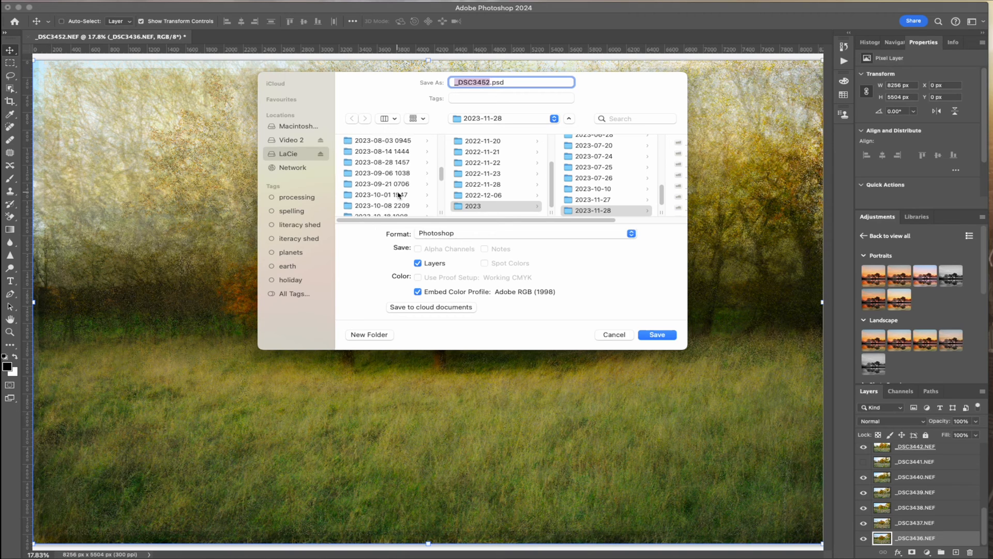
{"action": "scroll", "coordinate": [399, 194], "scroll_direction": "up", "scroll_amount": 2}
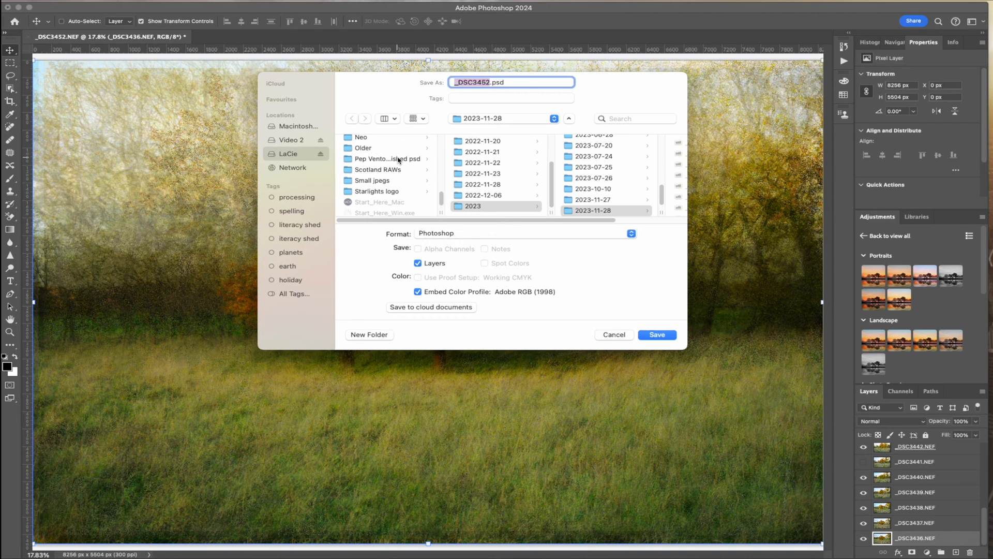
{"action": "left_click", "coordinate": [398, 159]}
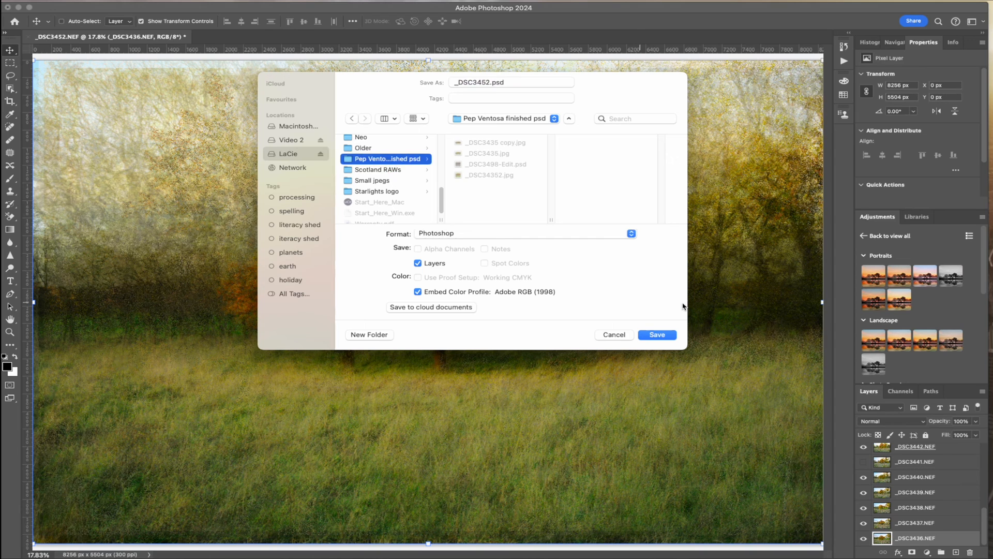
{"action": "left_click", "coordinate": [667, 335]}
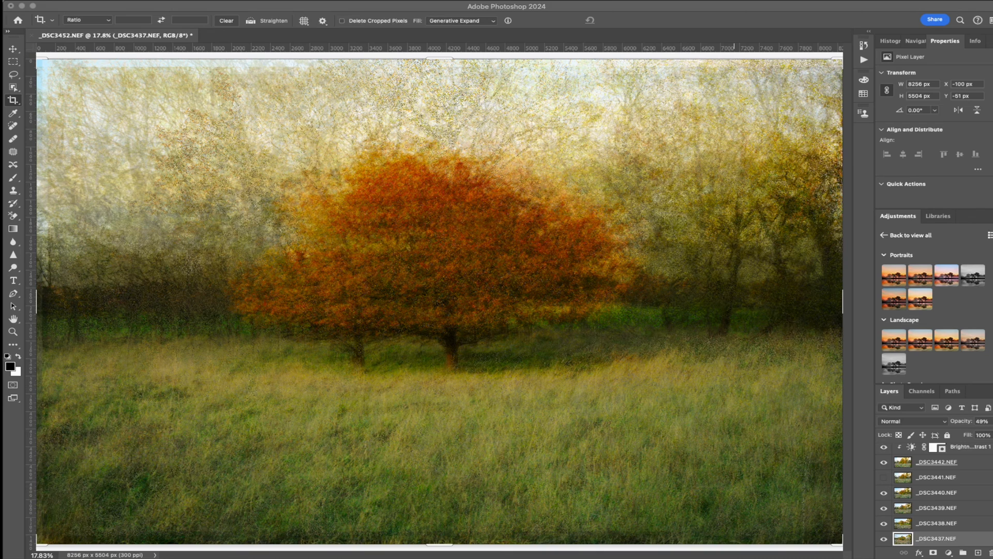
Flatten the image, discarding the hidden layers
{"action": "left_click", "coordinate": [185, 10]}
{"action": "left_click", "coordinate": [207, 0]}
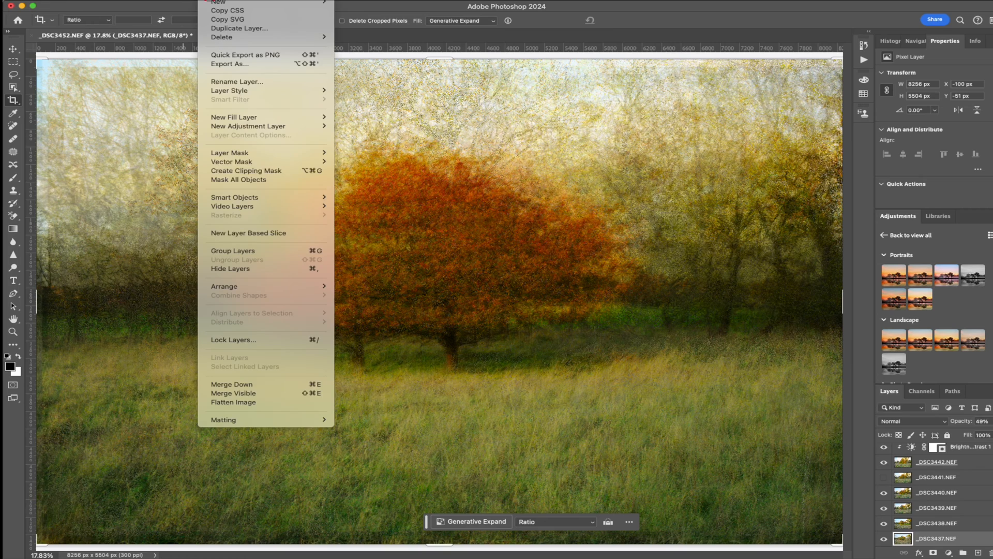
{"action": "left_click", "coordinate": [255, 406]}
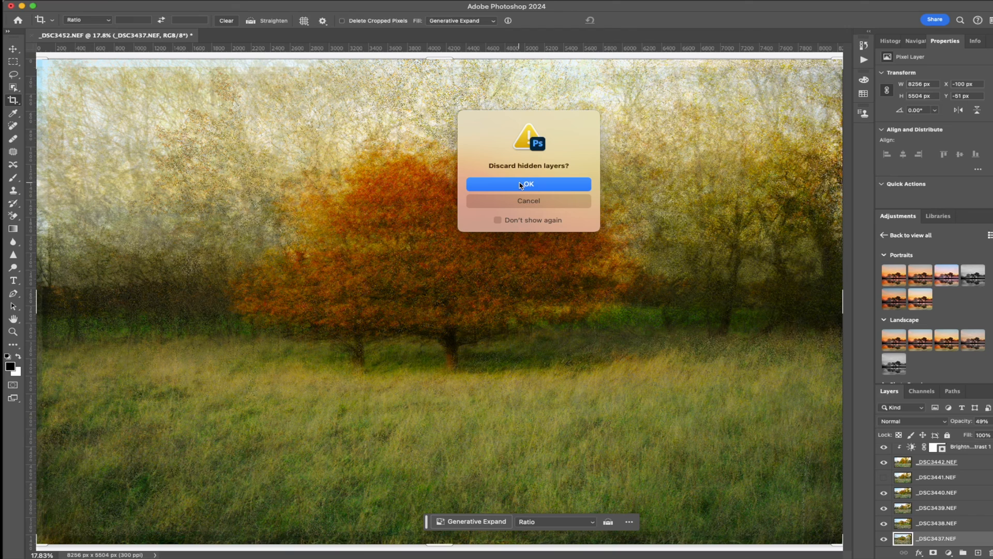
{"action": "left_click", "coordinate": [520, 185]}
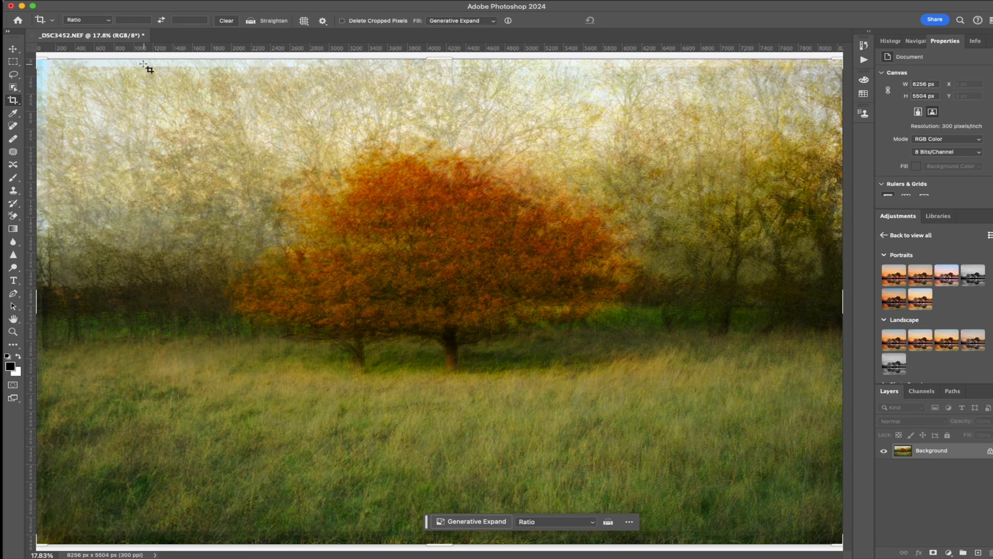
Crop the image to a 1:1 square of about 5232 px around the orange tree, trimming off the uneven upper and lower edges
{"action": "left_click_drag", "start_coordinate": [131, 67], "coordinate": [718, 462]}
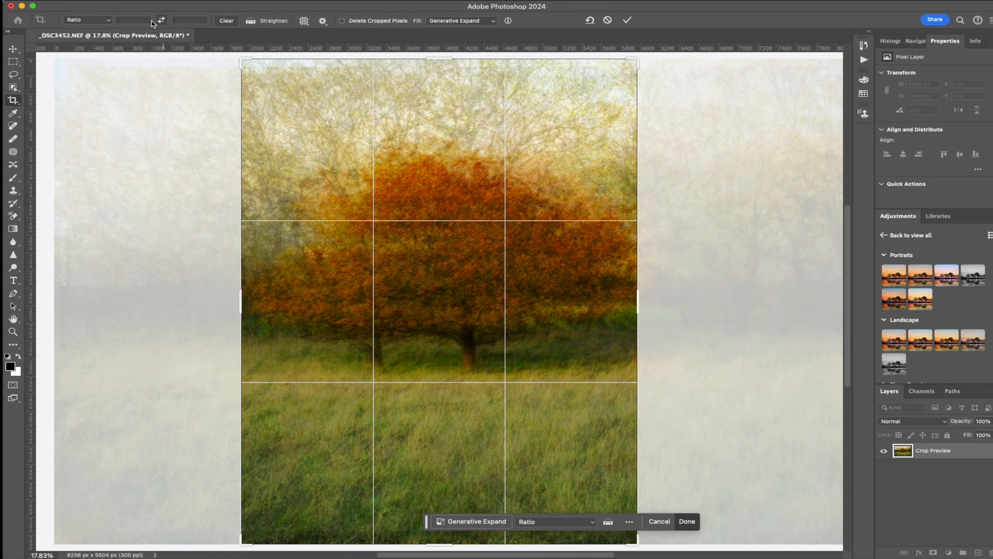
{"action": "left_click", "coordinate": [109, 21]}
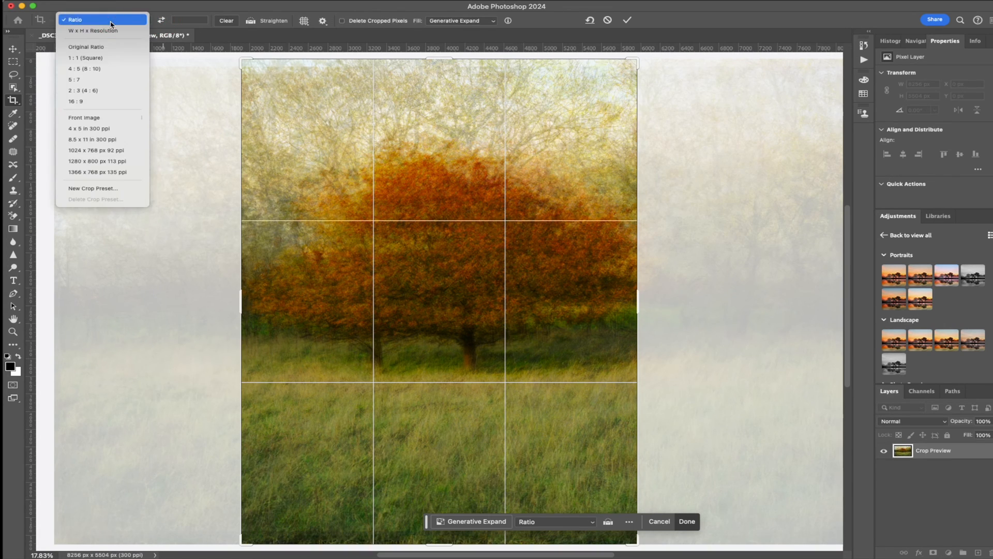
{"action": "left_click", "coordinate": [95, 60]}
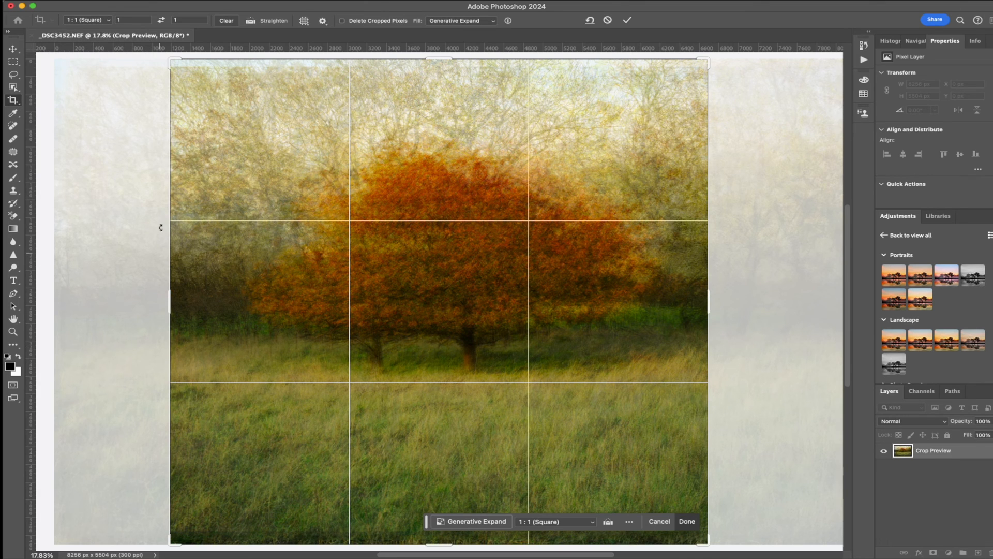
{"action": "left_click_drag", "start_coordinate": [170, 60], "coordinate": [176, 65]}
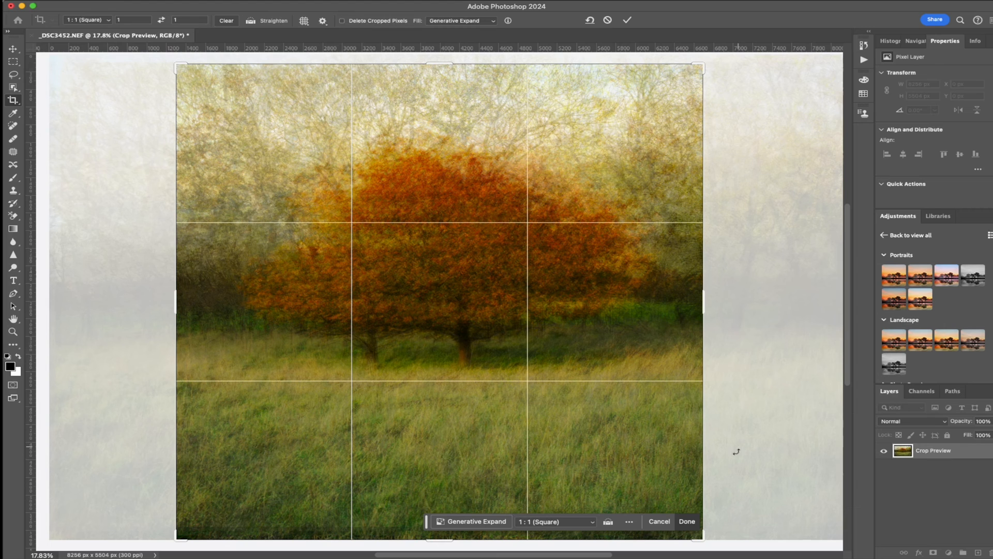
{"action": "left_click_drag", "start_coordinate": [531, 346], "coordinate": [523, 347]}
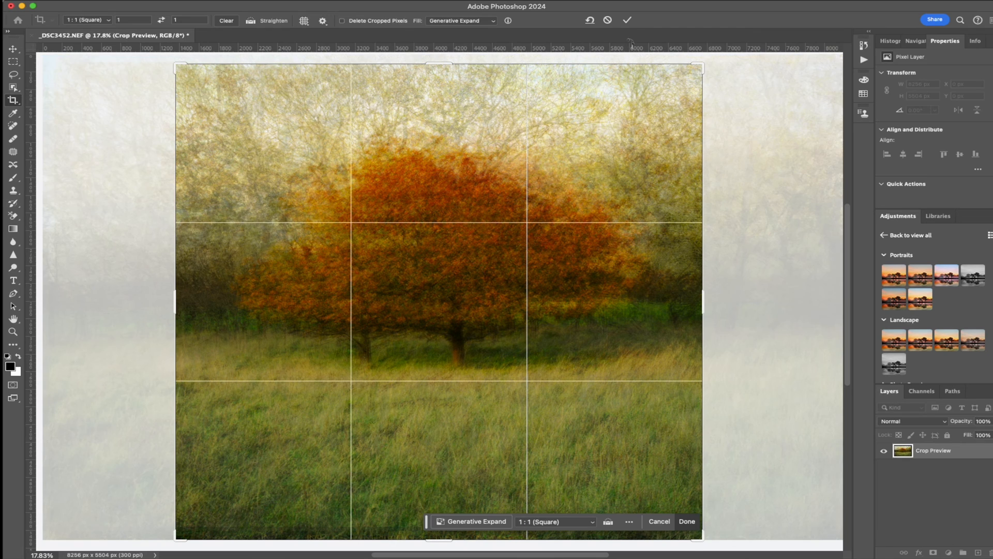
{"action": "left_click", "coordinate": [628, 21]}
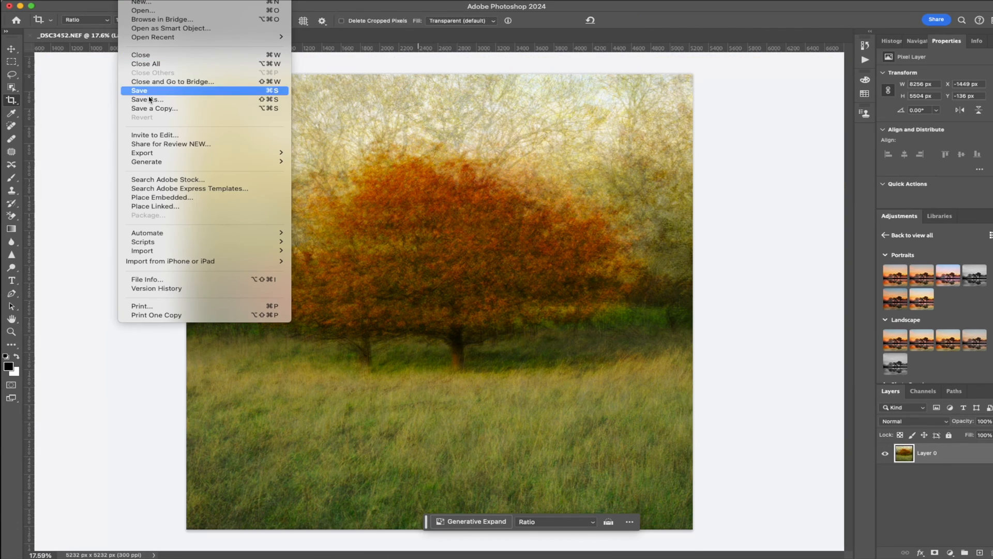
Save the cropped image in JPEG format as _DSC3452.jpg in the 2023-11-28 folder
{"action": "left_click", "coordinate": [150, 100]}
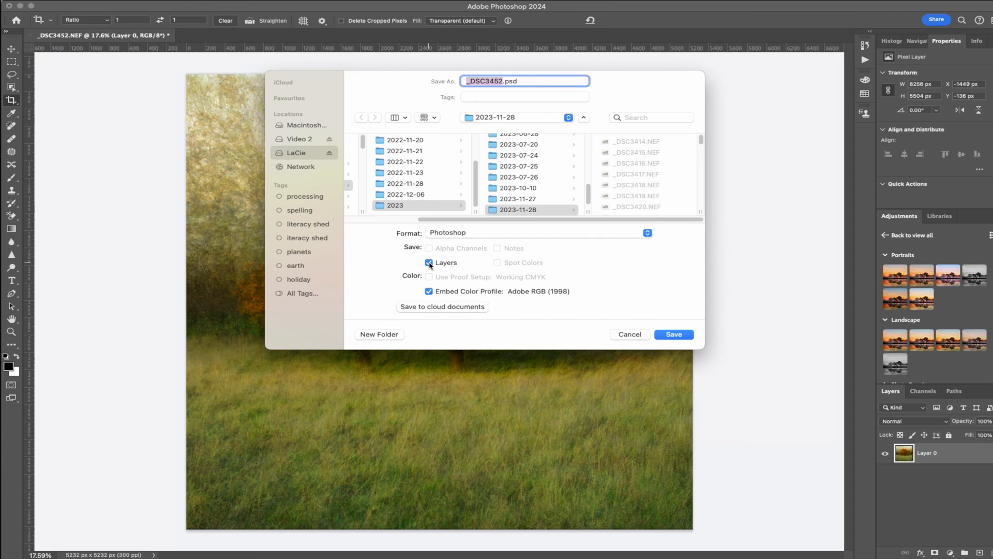
{"action": "left_click", "coordinate": [503, 233]}
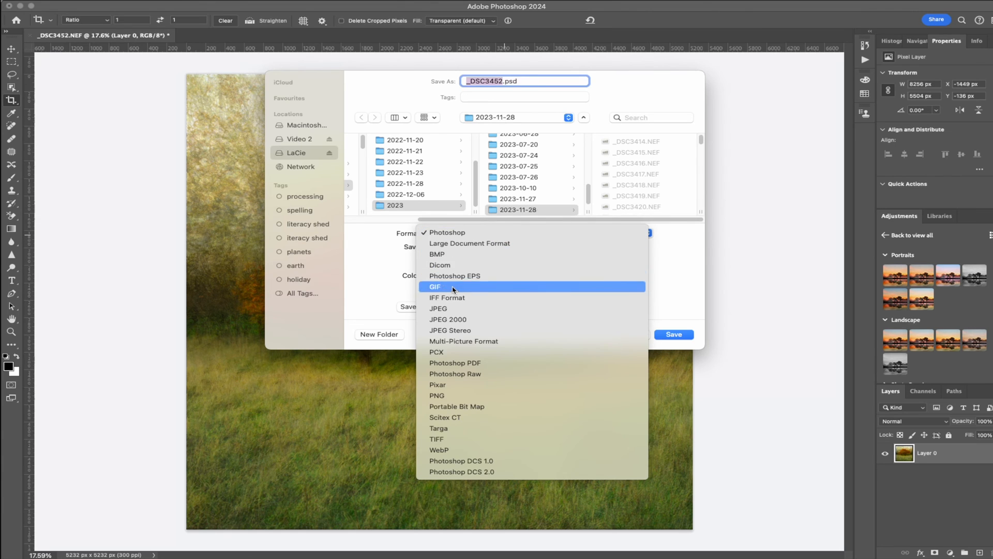
{"action": "left_click", "coordinate": [446, 309]}
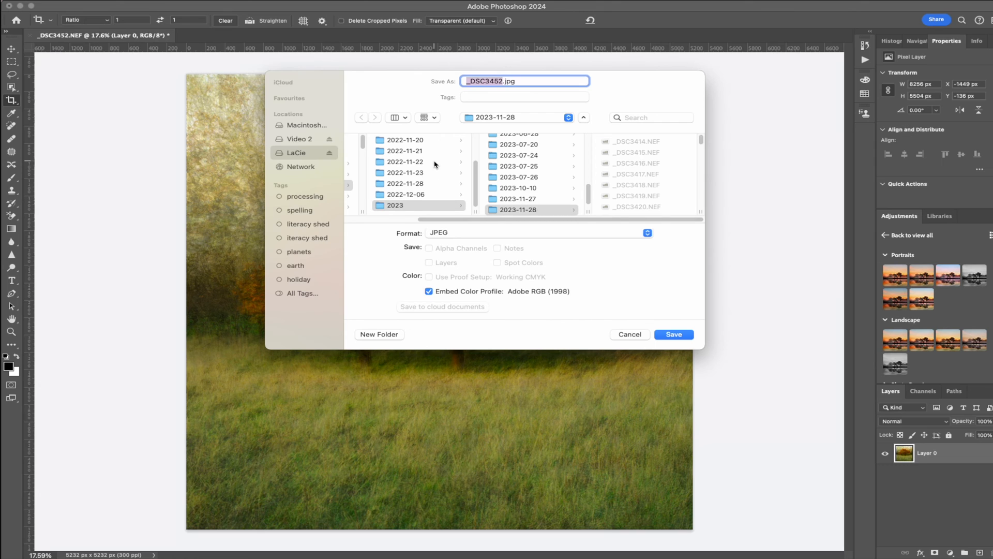
{"action": "left_click", "coordinate": [673, 335]}
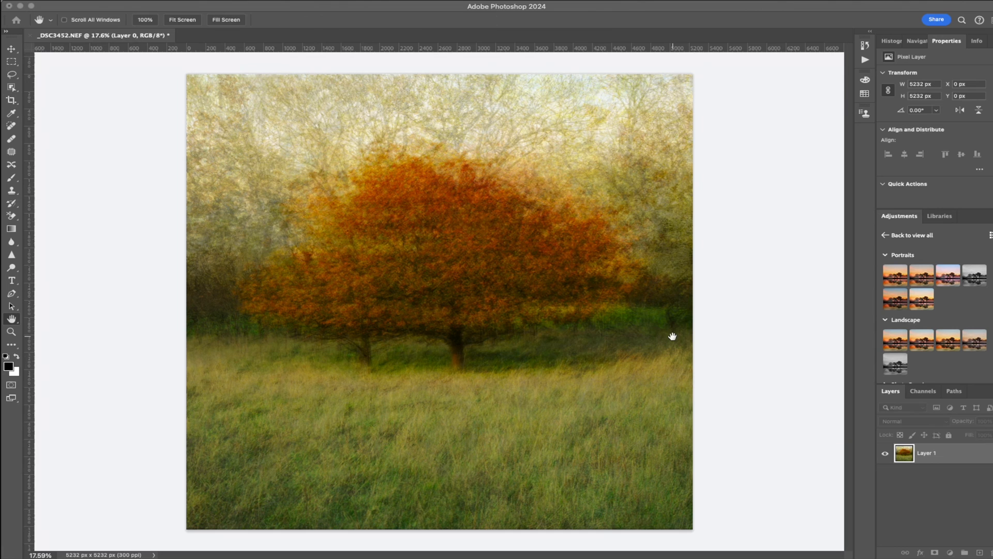
{"action": "key", "text": "c"}
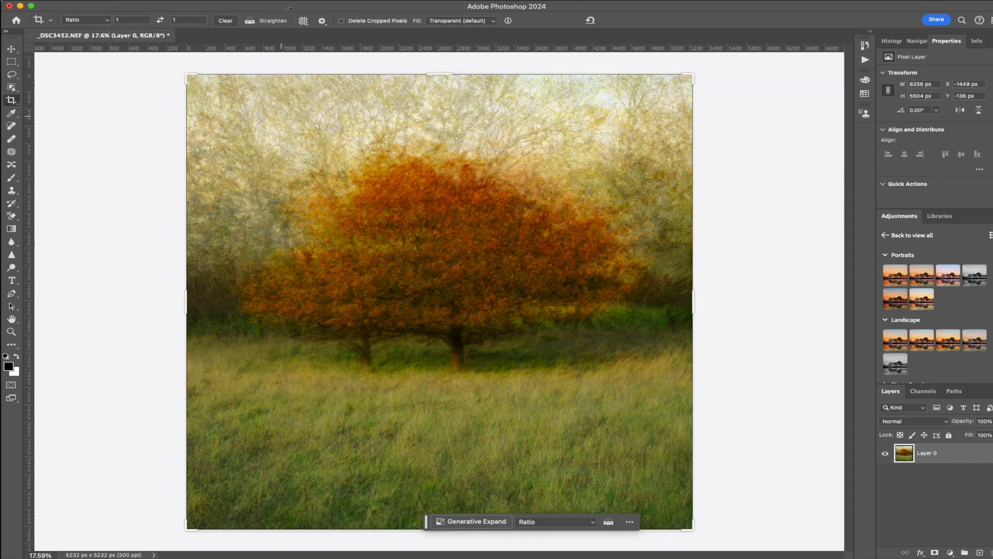
Apply a Levels adjustment with the midtone input at 1.1 and the white input at 253
{"action": "left_click", "coordinate": [180, 0]}
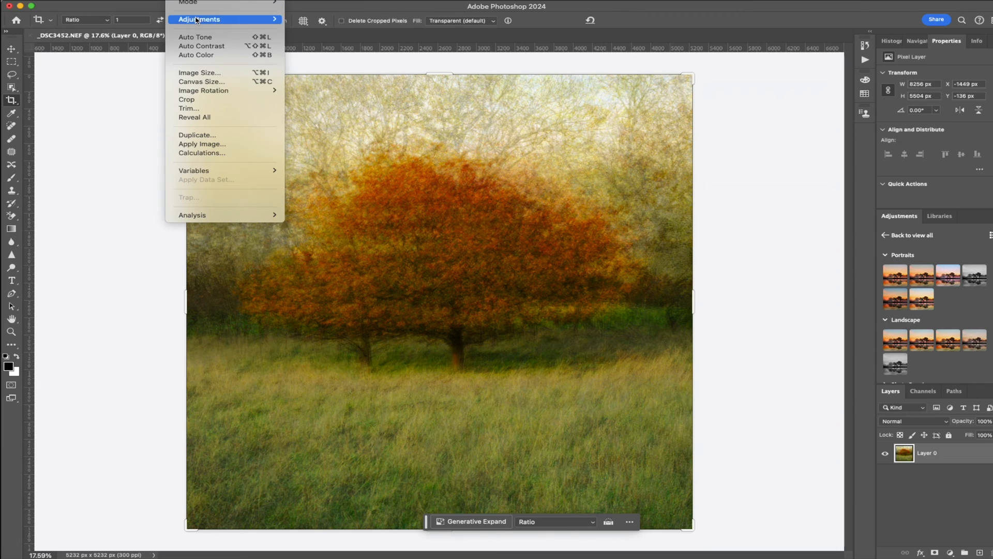
{"action": "mouse_move", "coordinate": [249, 19]}
{"action": "left_click", "coordinate": [330, 29]}
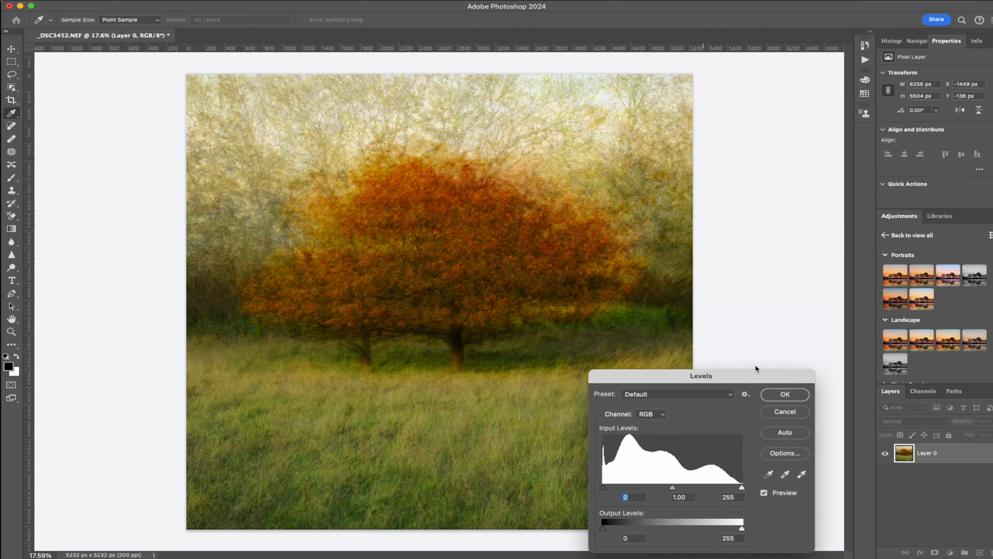
{"action": "left_click_drag", "start_coordinate": [761, 380], "coordinate": [761, 358]}
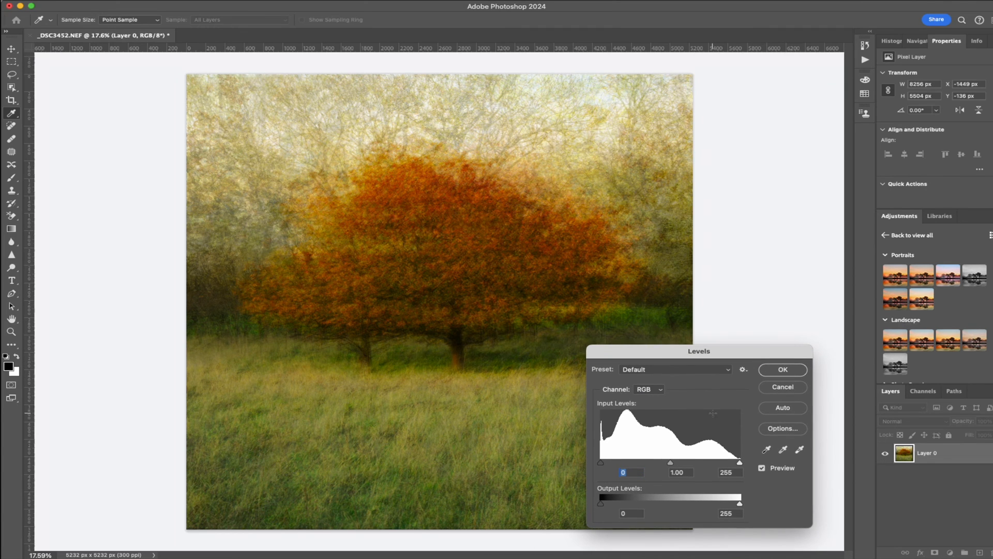
{"action": "left_click_drag", "start_coordinate": [671, 463], "coordinate": [667, 468]}
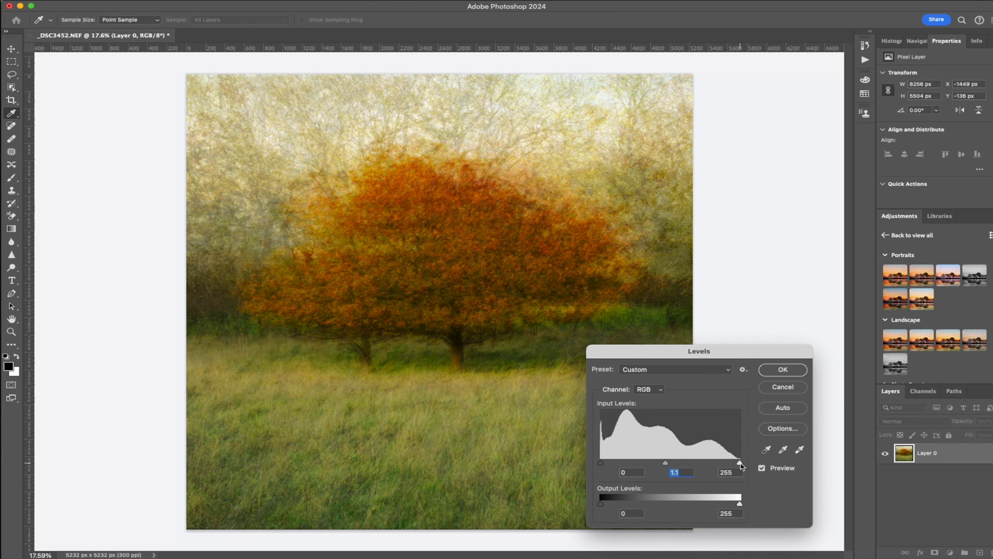
{"action": "left_click_drag", "start_coordinate": [740, 463], "coordinate": [737, 462]}
{"action": "left_click", "coordinate": [795, 370]}
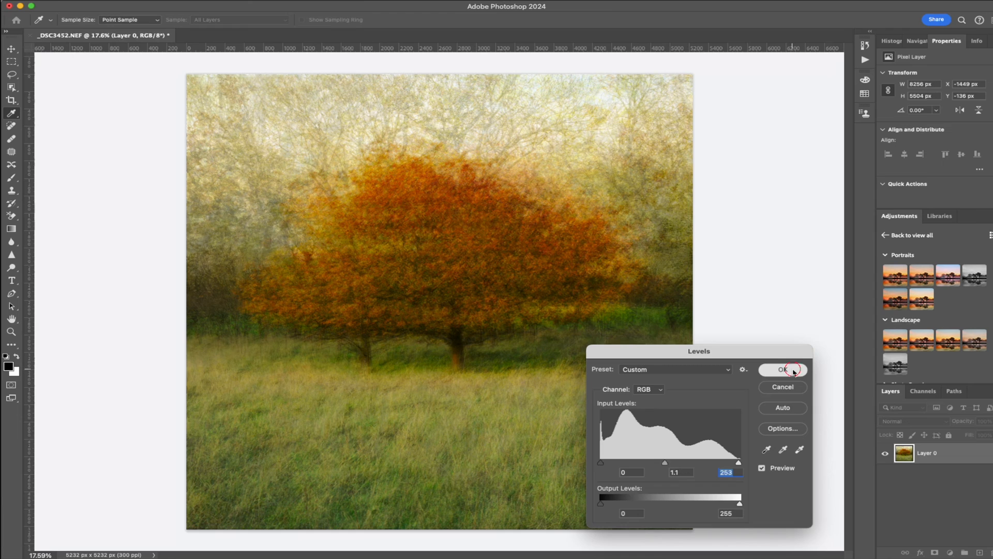
{"action": "key", "text": "c"}
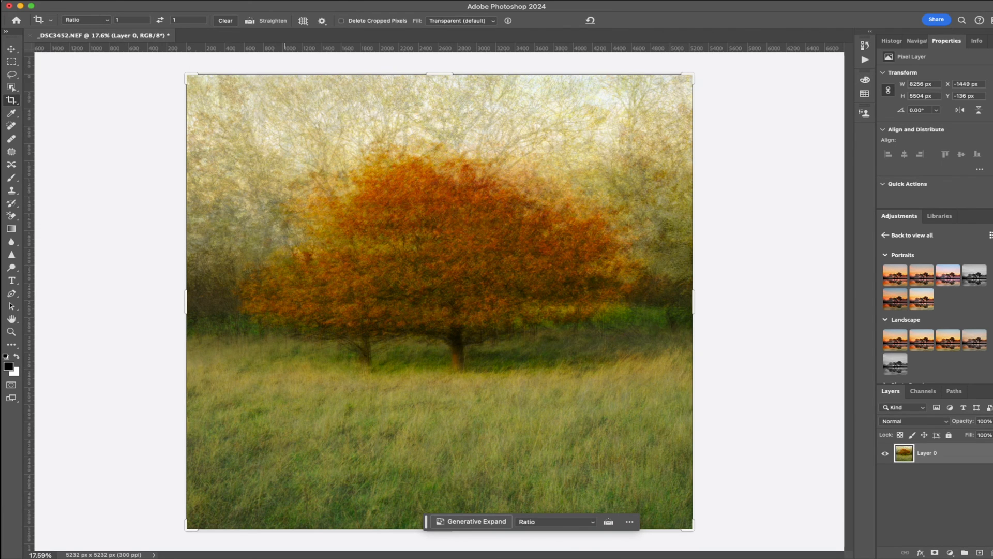
Apply an RGB Curves adjustment with highlights raised from input 198 to output 205, midtones from 107 to 118, and the shadows pulled down slightly
{"action": "left_click", "coordinate": [208, 1]}
{"action": "mouse_move", "coordinate": [181, 1]}
{"action": "mouse_move", "coordinate": [199, 21]}
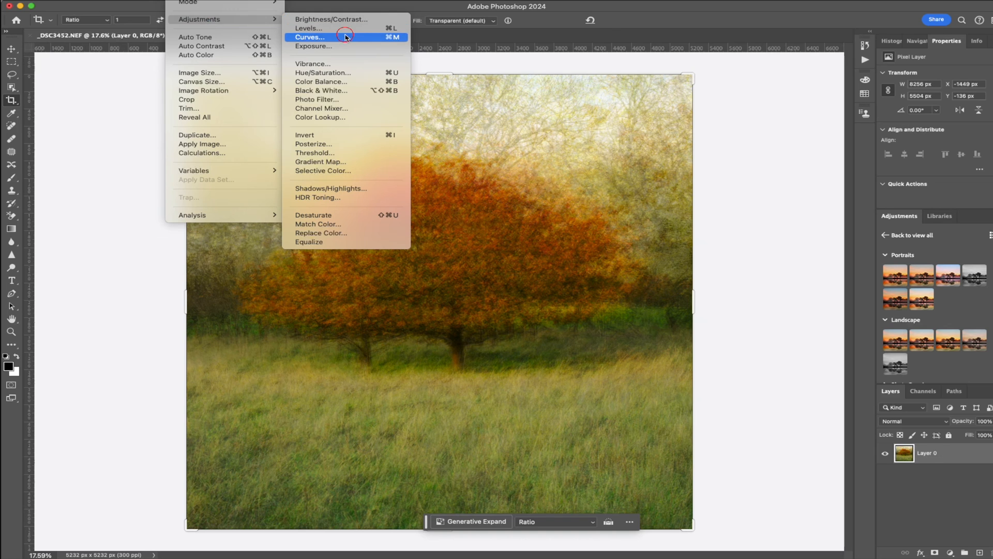
{"action": "left_click", "coordinate": [311, 36]}
{"action": "key", "text": "i"}
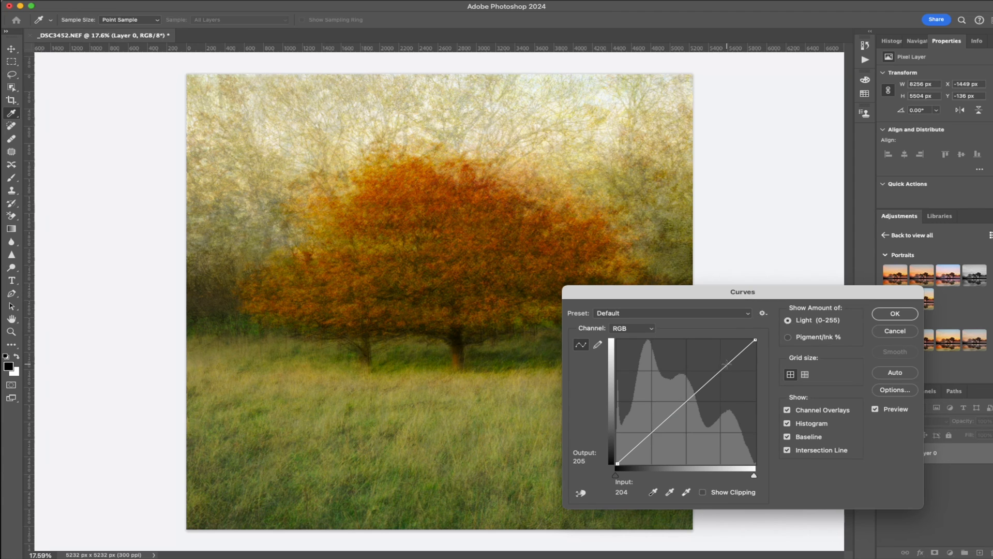
{"action": "left_click_drag", "start_coordinate": [727, 363], "coordinate": [724, 363]}
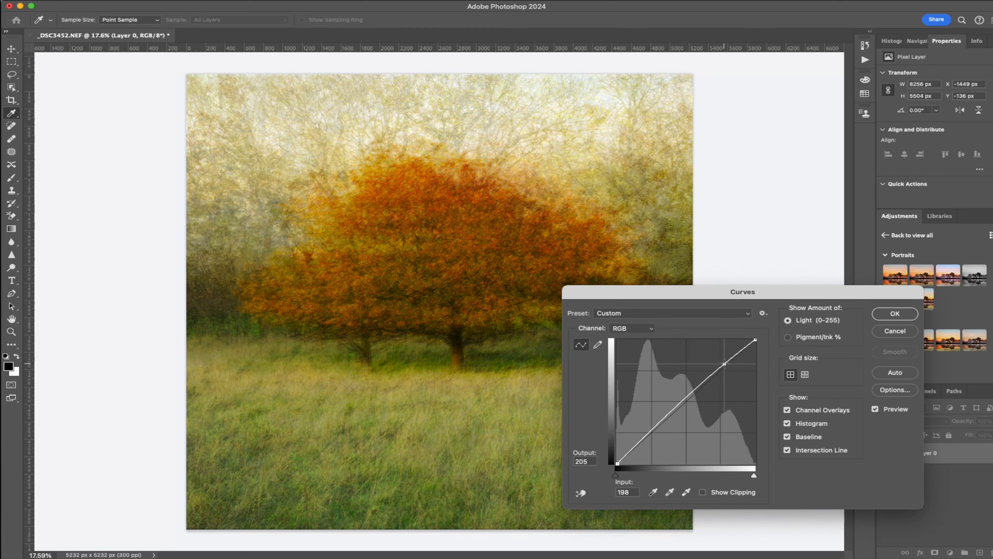
{"action": "left_click", "coordinate": [651, 431]}
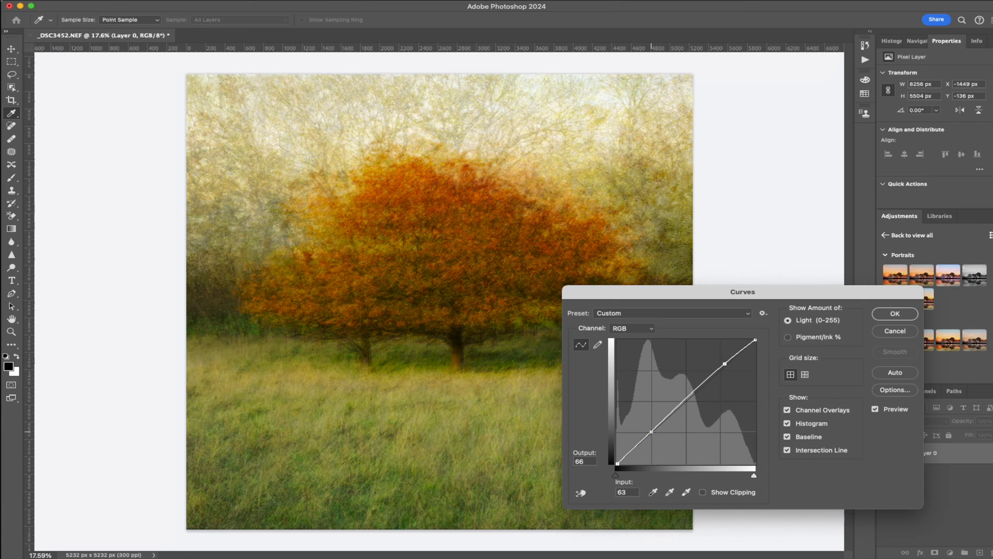
{"action": "left_click_drag", "start_coordinate": [651, 431], "coordinate": [638, 447]}
{"action": "left_click_drag", "start_coordinate": [678, 408], "coordinate": [674, 406]}
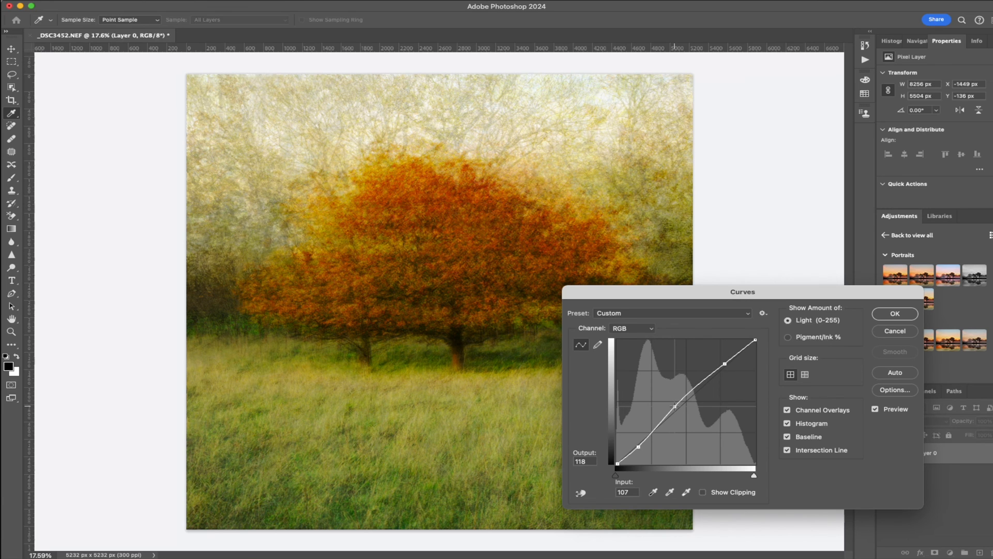
{"action": "left_click", "coordinate": [896, 312]}
{"action": "key", "text": "c"}
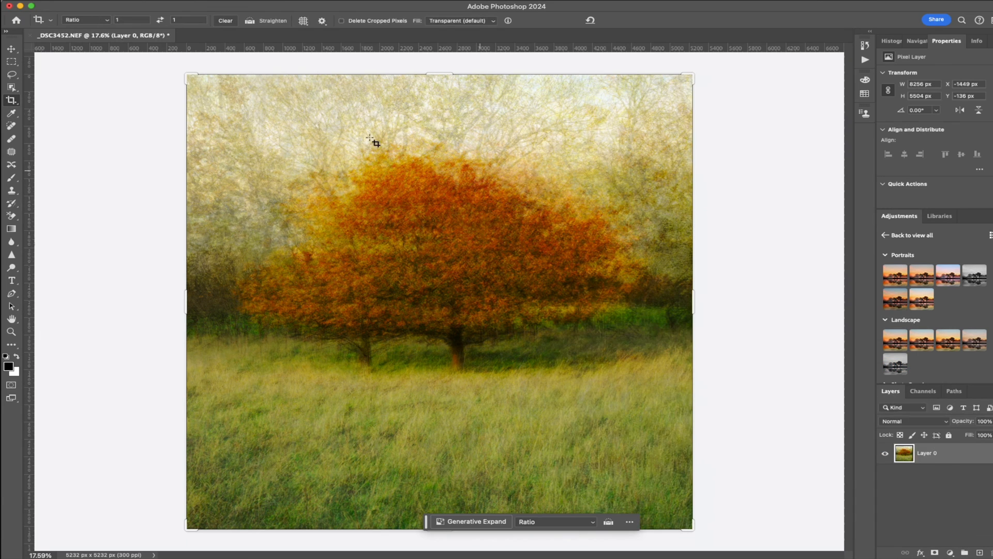
Apply a Vibrance adjustment to the image with vibrance at +3 and saturation at 0
{"action": "left_click", "coordinate": [189, 1]}
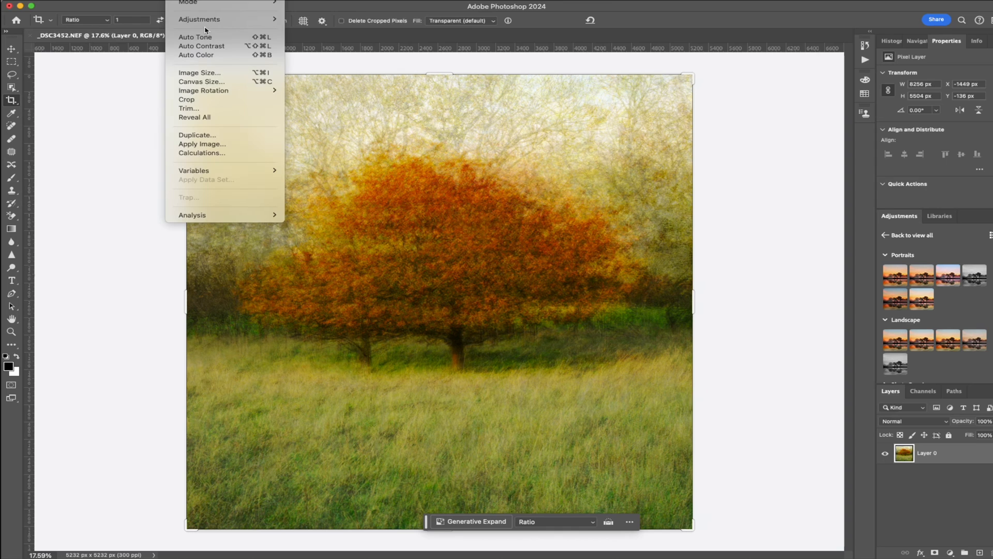
{"action": "mouse_move", "coordinate": [211, 25]}
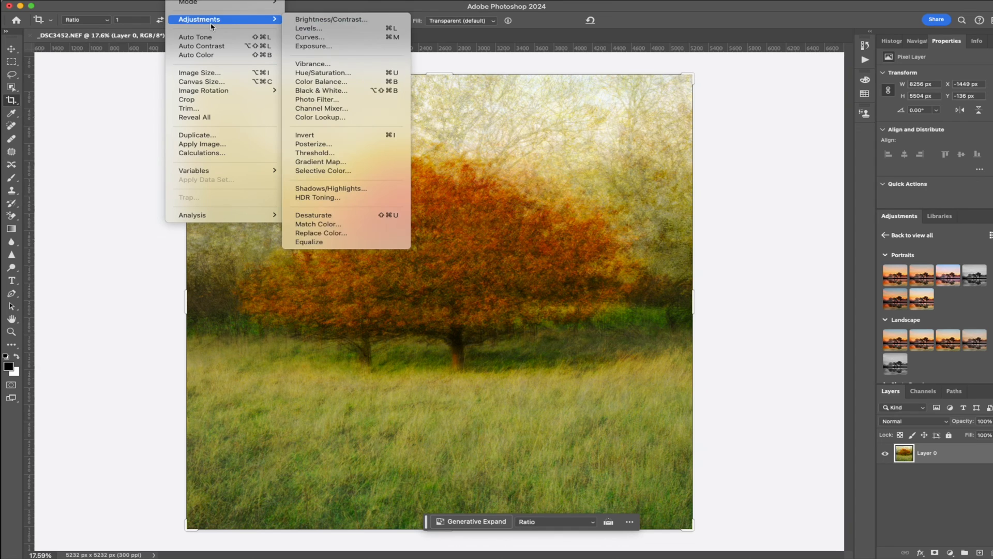
{"action": "left_click", "coordinate": [341, 63]}
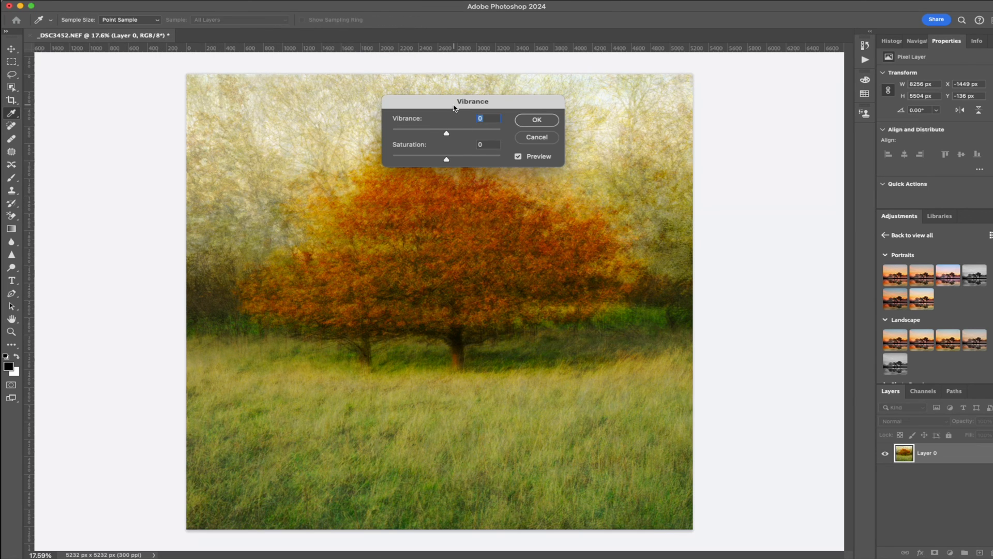
{"action": "left_click_drag", "start_coordinate": [454, 108], "coordinate": [671, 213]}
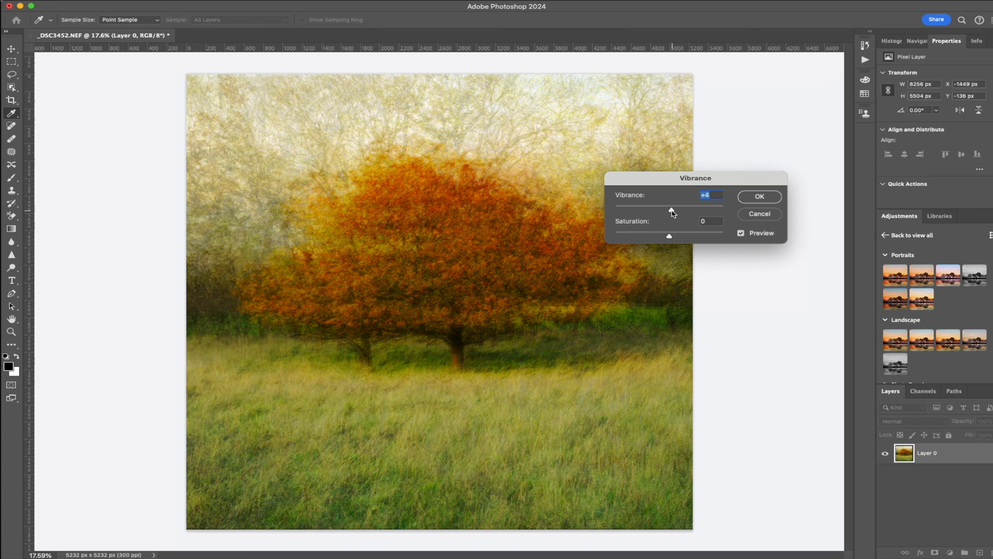
{"action": "left_click", "coordinate": [760, 198]}
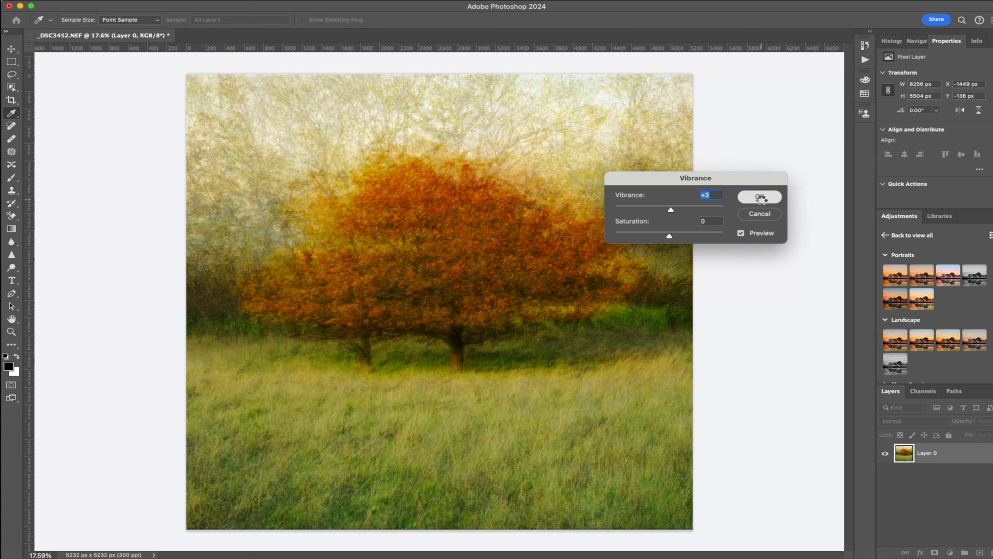
{"action": "key", "text": "c"}
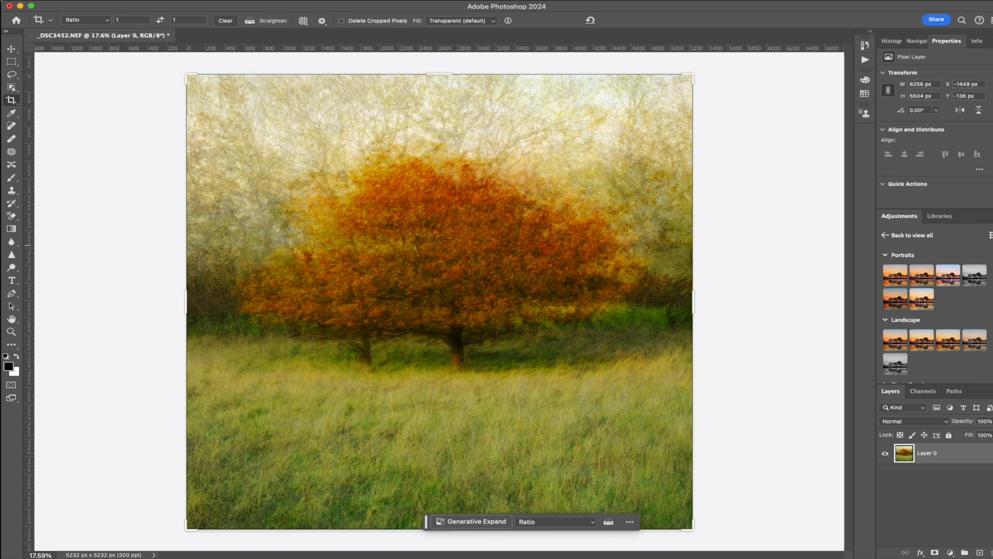